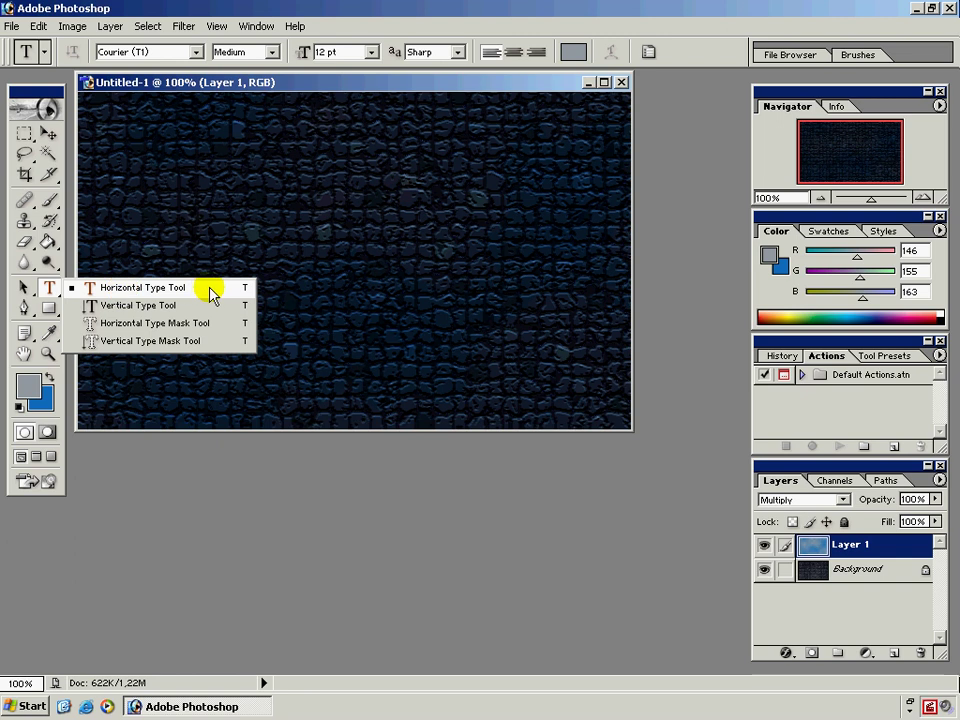
# Prepare the Horizontal Type tool with the Goudy Heavyface EE font at a size of 150 pt.
pyautogui.click(210, 290)
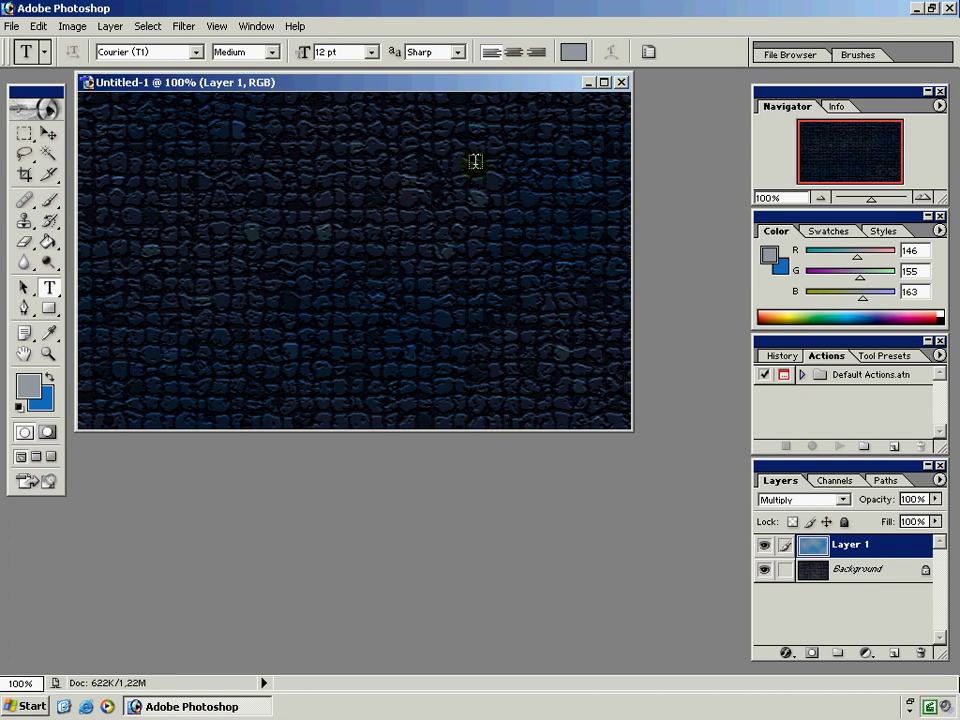
pyautogui.click(650, 52)
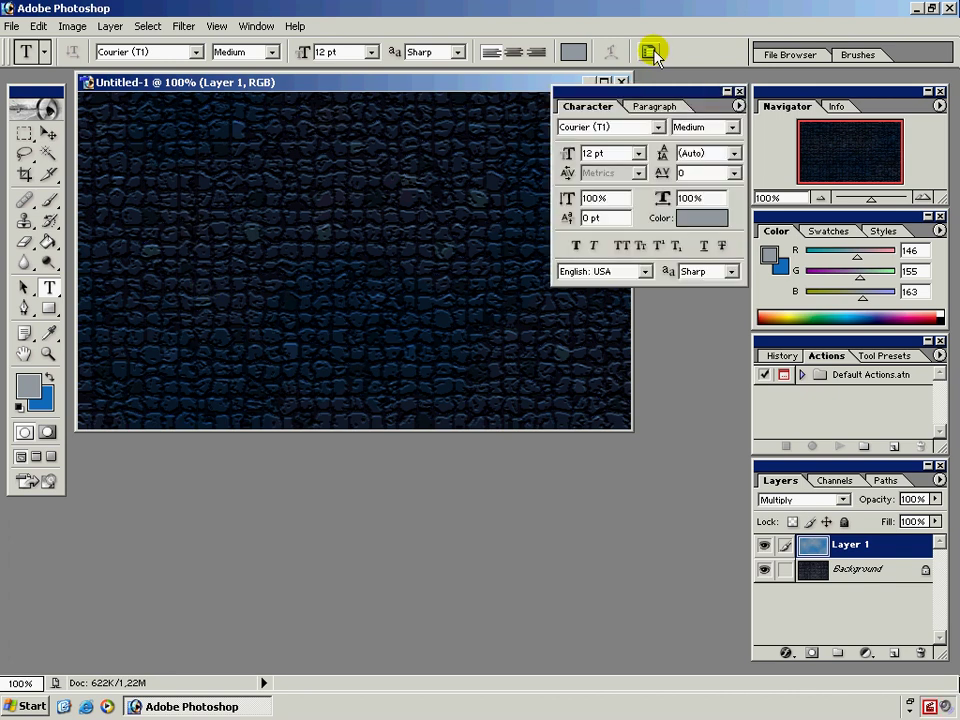
pyautogui.click(659, 127)
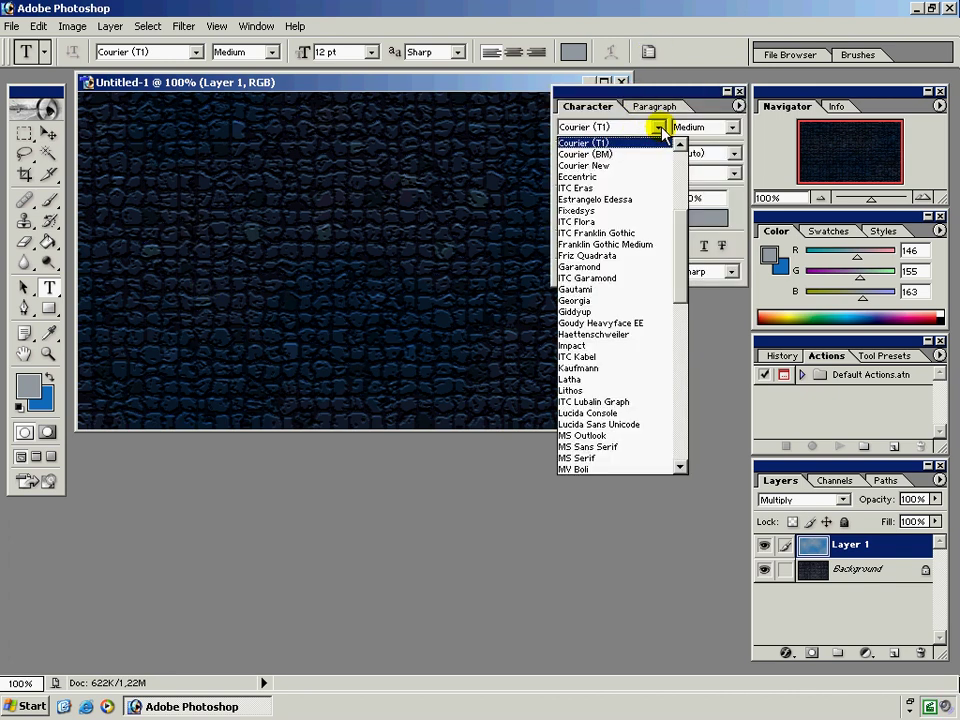
pyautogui.click(648, 324)
pyautogui.click(568, 153)
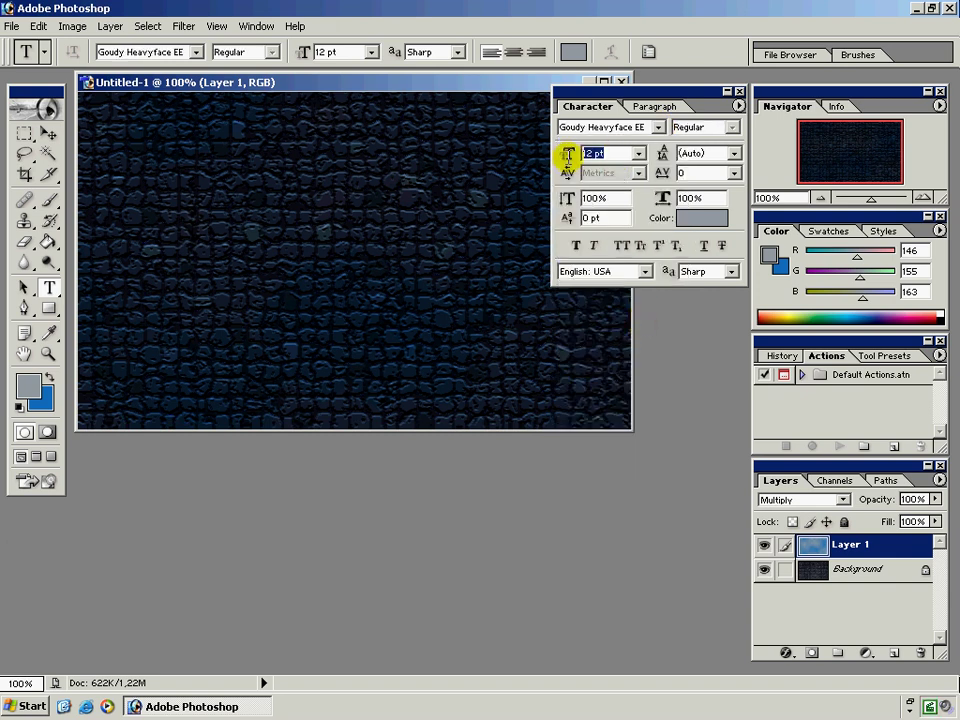
pyautogui.write('150')
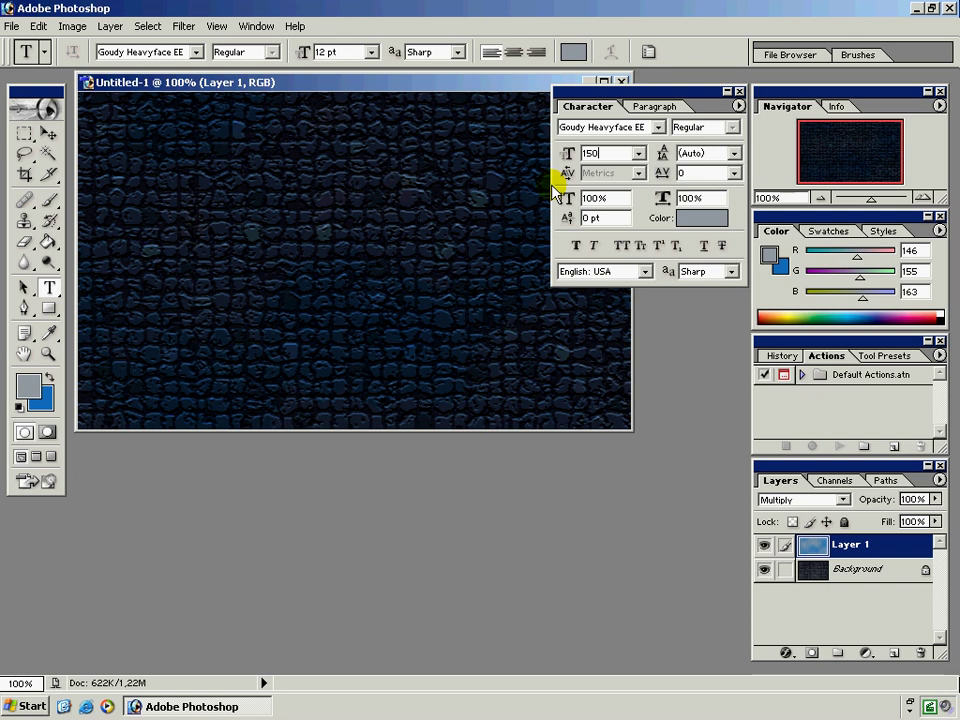
# Set the type's tracking to 50 and its vertical scale to 120%.
pyautogui.click(698, 172)
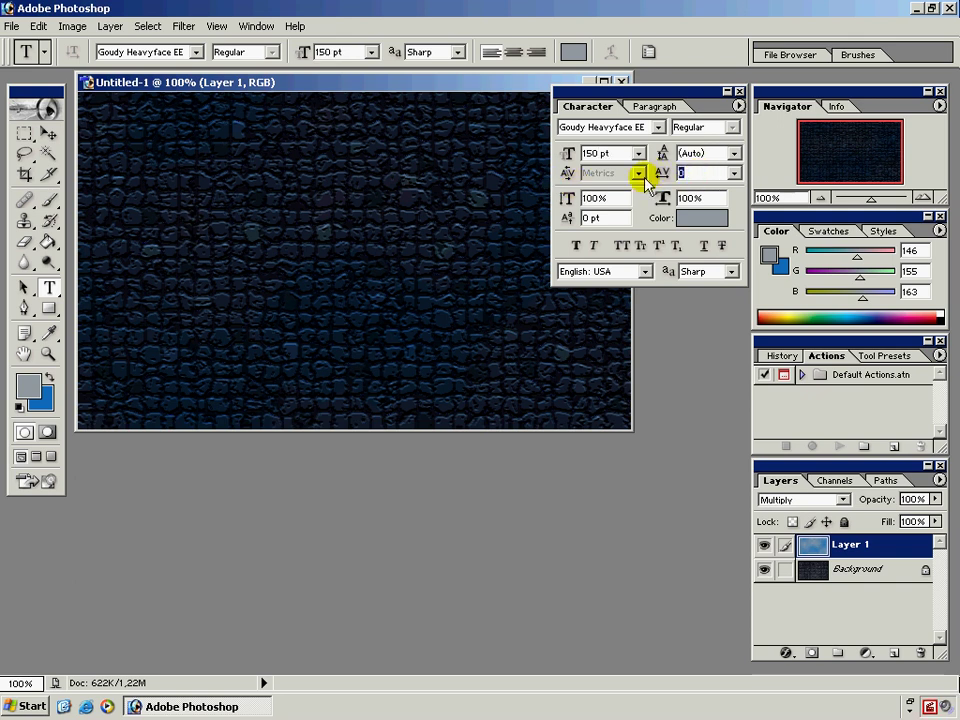
pyautogui.write('50')
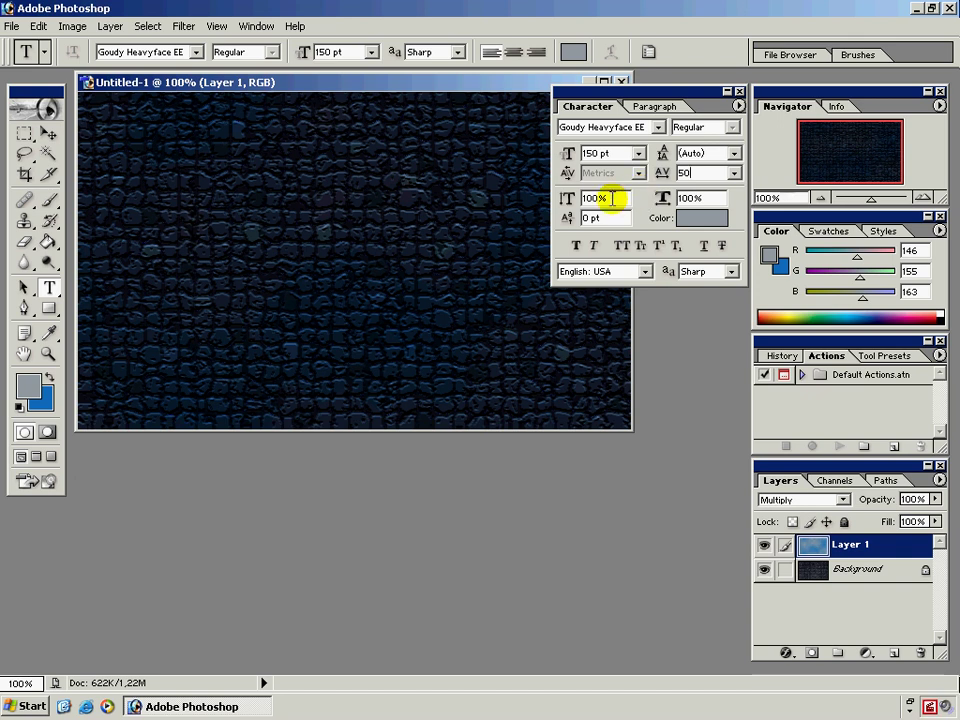
pyautogui.moveTo(611, 199); pyautogui.dragTo(568, 199)
pyautogui.write('120')
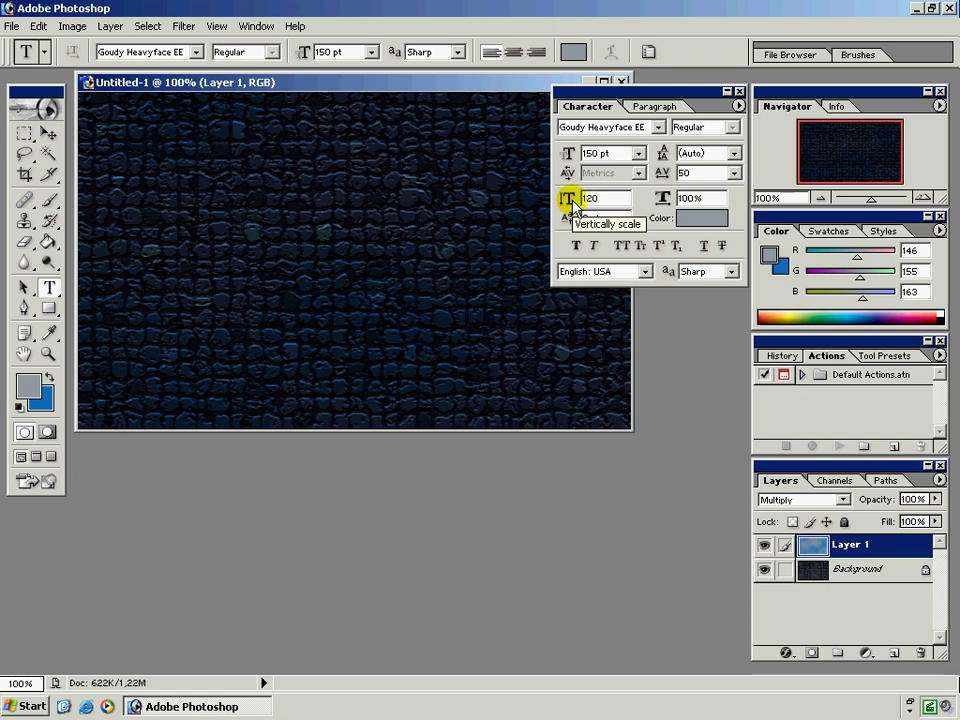
pyautogui.press('Return')
# Change the text color to pure white.
pyautogui.click(686, 217)
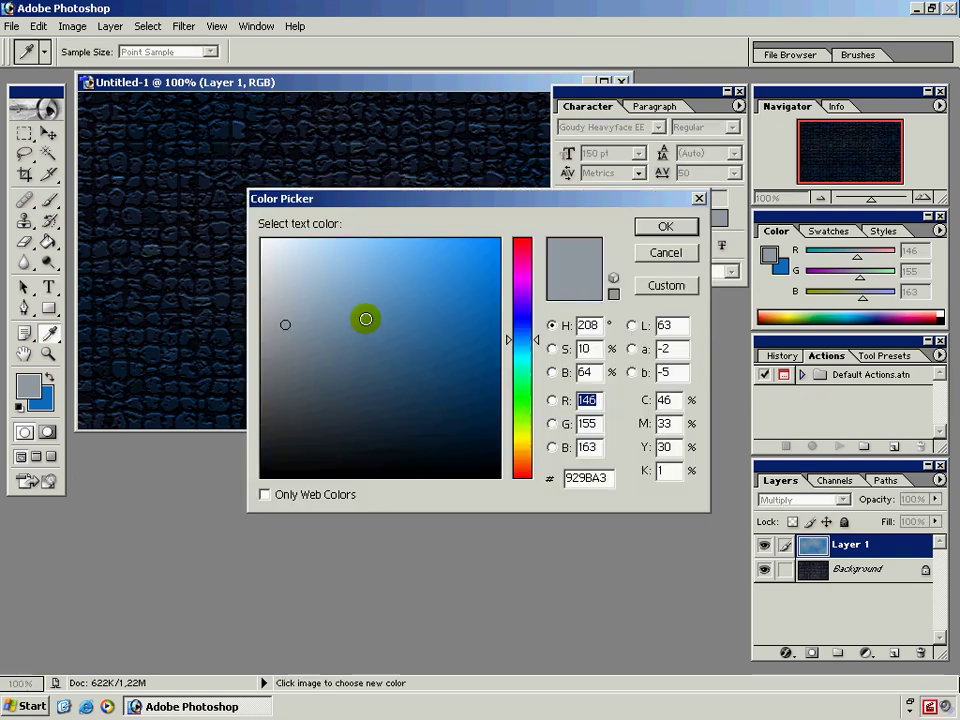
pyautogui.moveTo(364, 317); pyautogui.dragTo(245, 233)
pyautogui.click(657, 234)
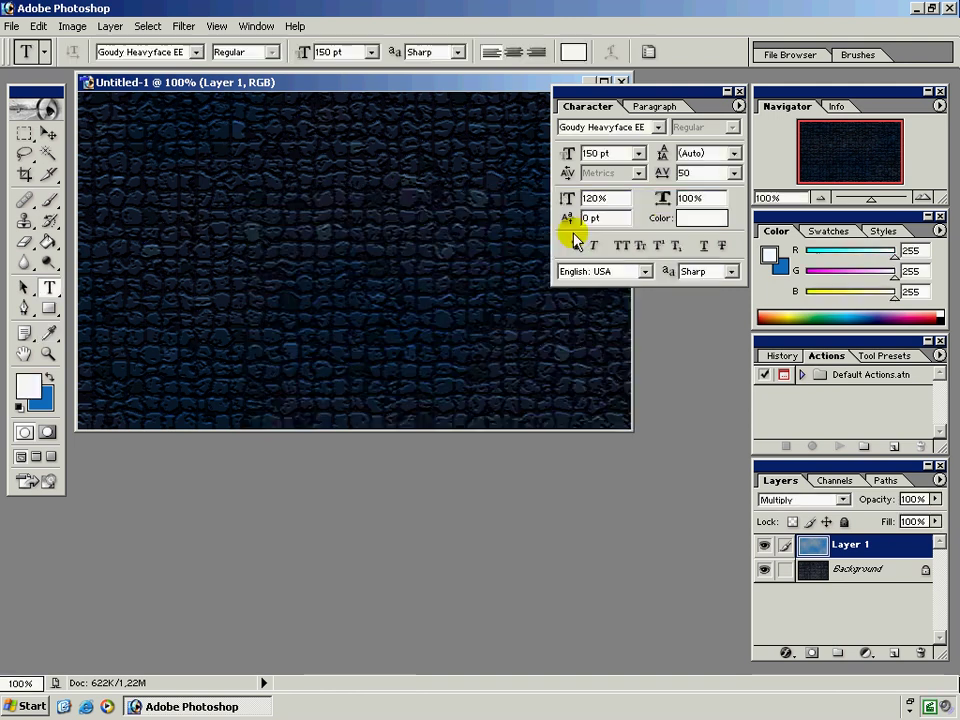
# Add the text "Casino" across the stone texture, close the character settings and commit the text.
pyautogui.click(122, 262)
pyautogui.write('Cas')
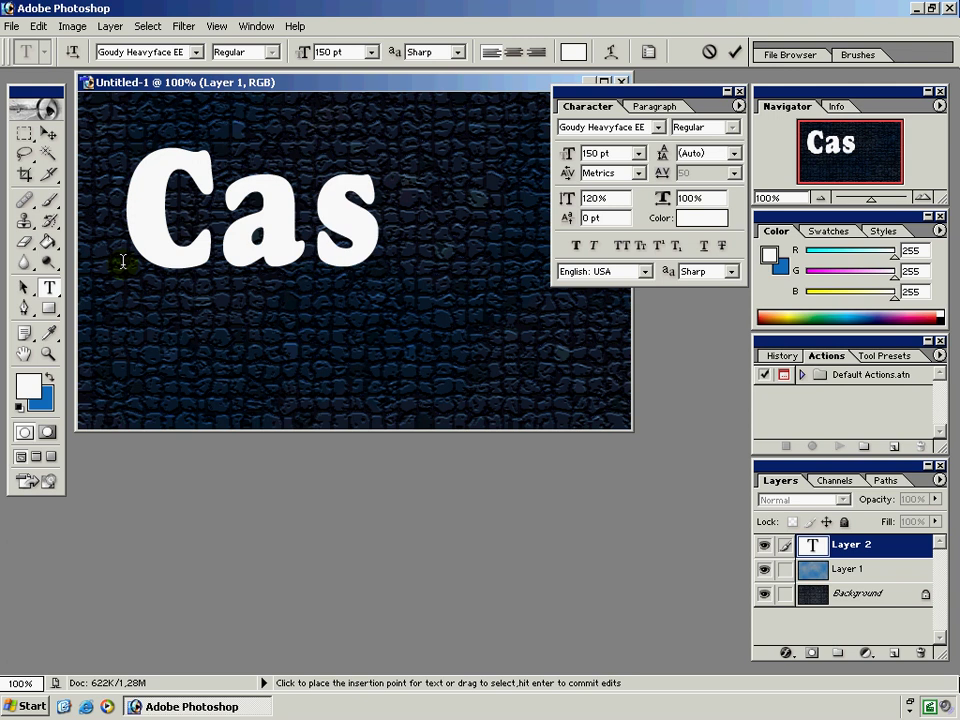
pyautogui.write('ino')
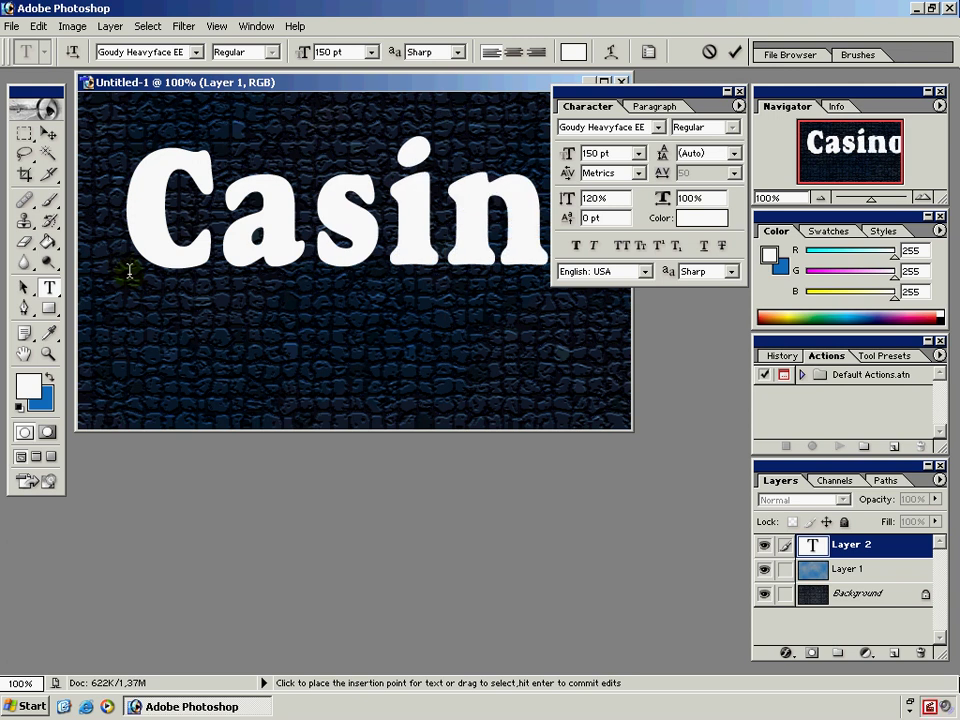
pyautogui.click(648, 51)
pyautogui.click(736, 52)
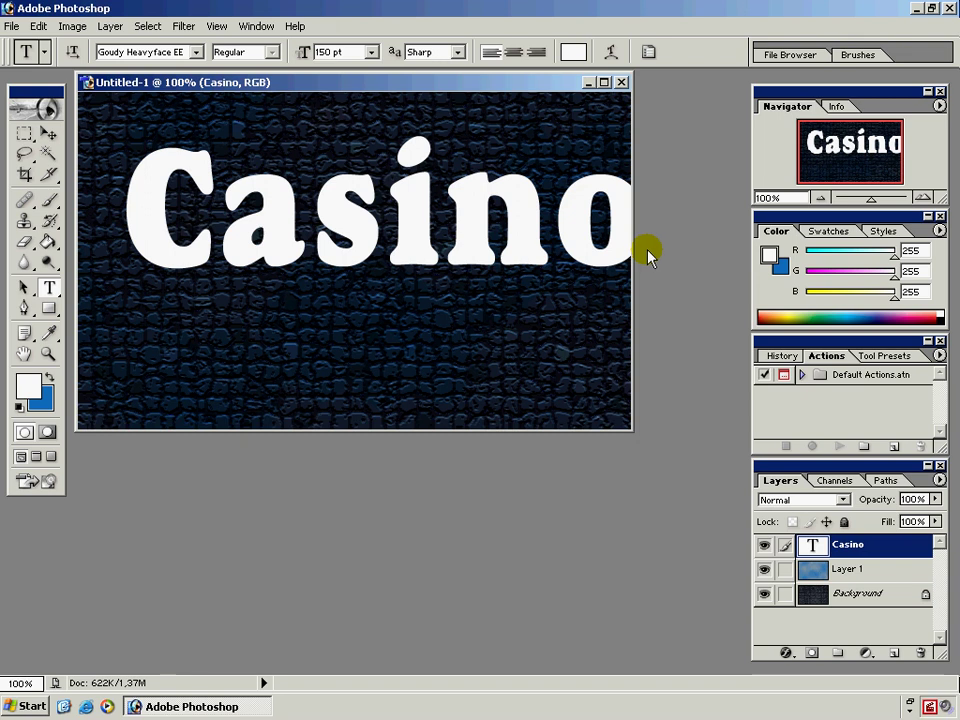
# Link the Casino text layer to the Background and align it by horizontal and vertical centers.
pyautogui.click(866, 594)
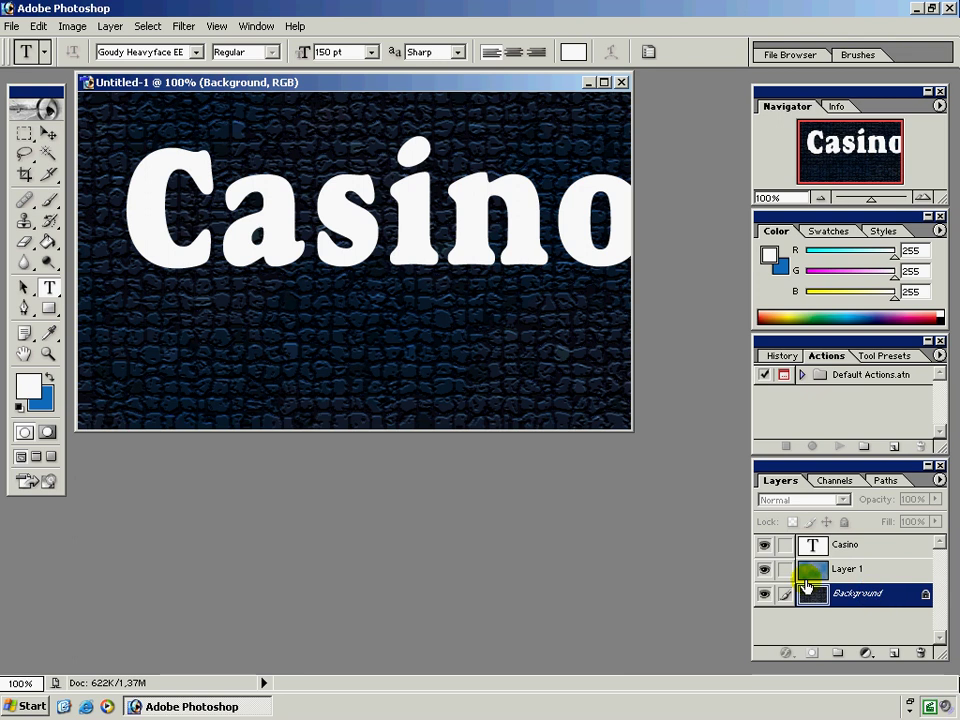
pyautogui.click(784, 545)
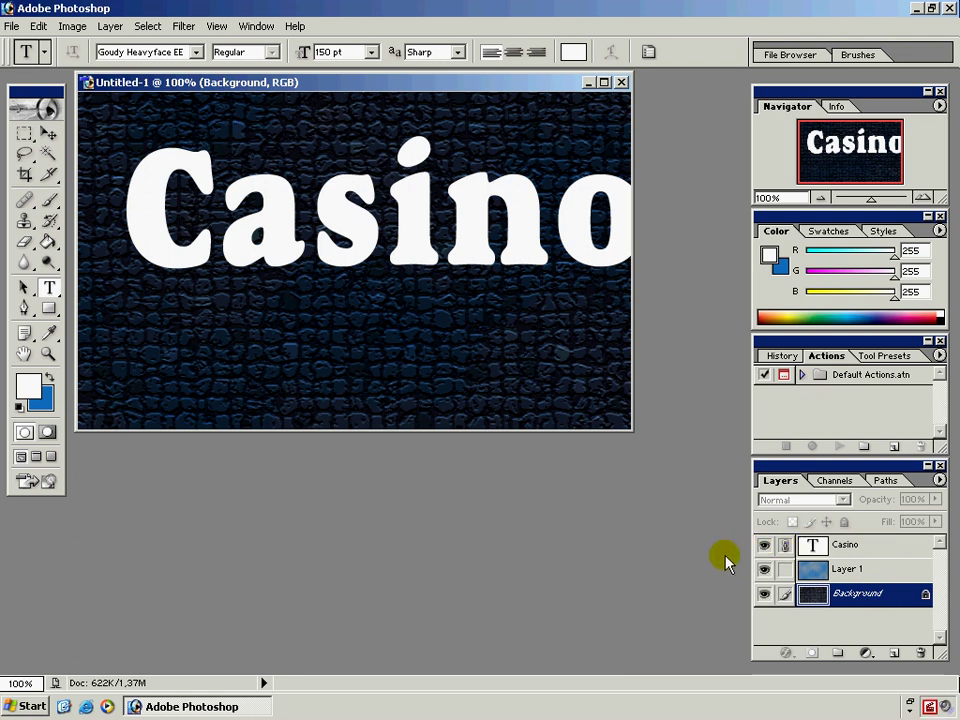
pyautogui.click(110, 26)
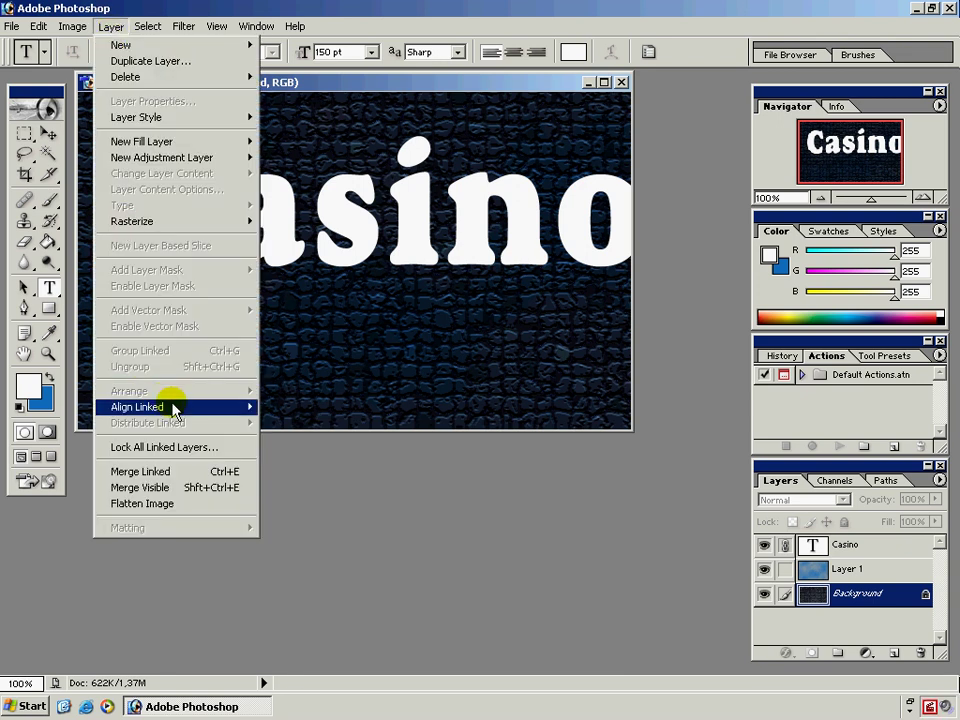
pyautogui.moveTo(173, 409)
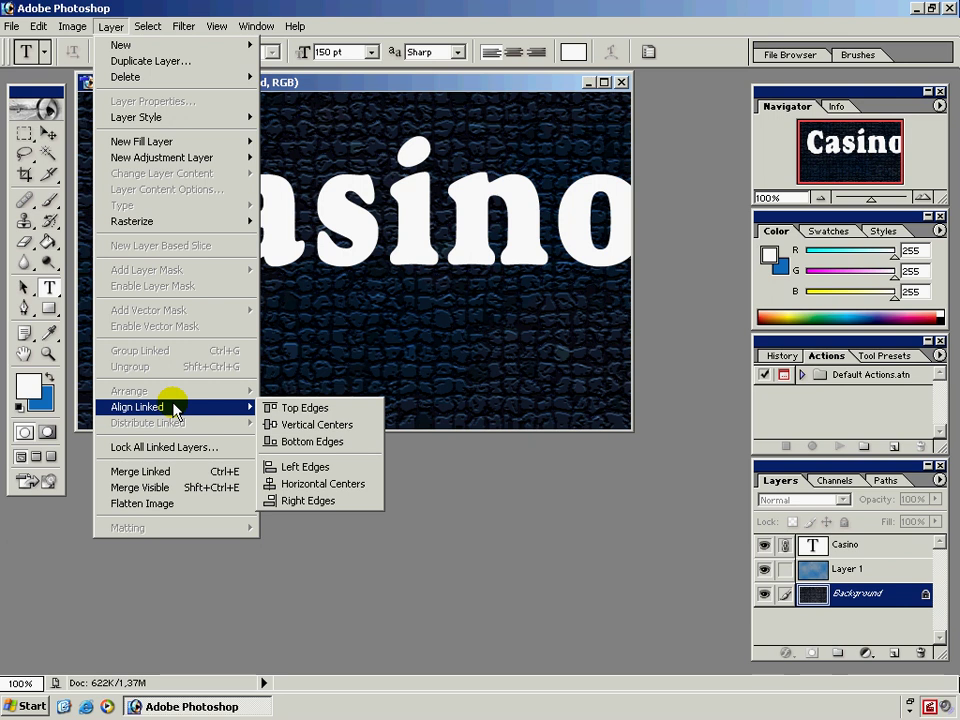
pyautogui.click(365, 485)
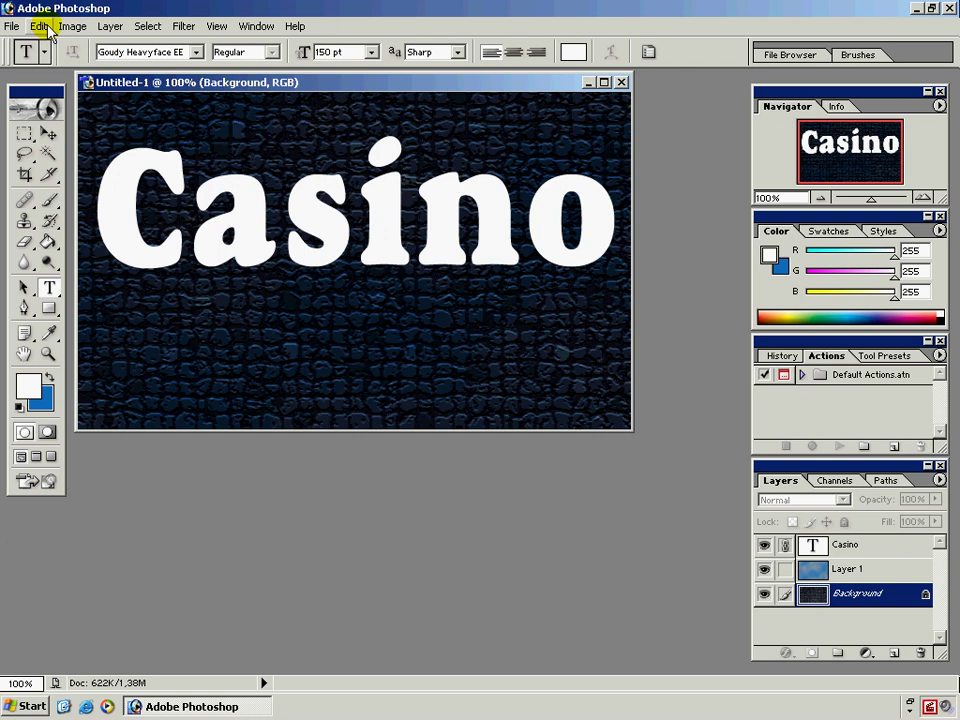
pyautogui.click(104, 26)
pyautogui.moveTo(246, 406)
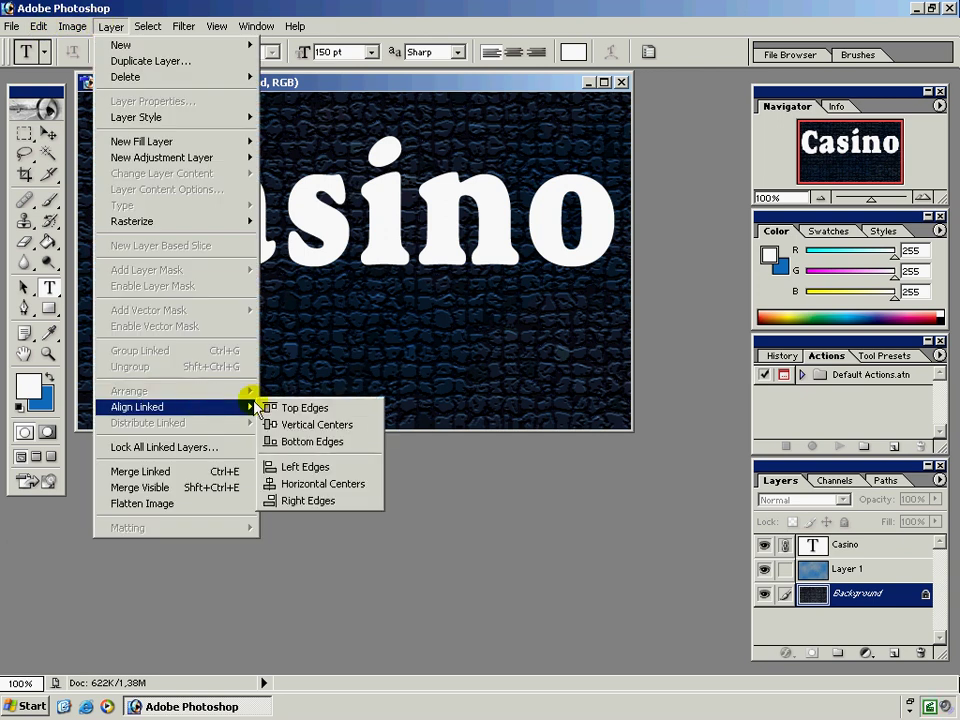
pyautogui.click(317, 425)
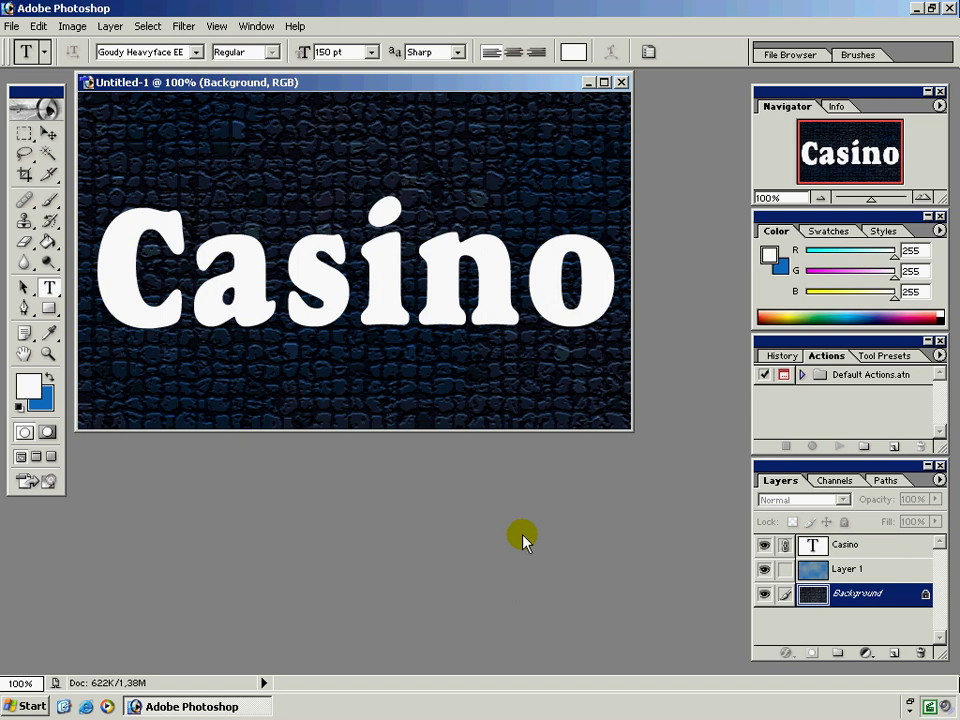
# Duplicate the Casino text layer within the same document, keeping the name "Casino copy".
pyautogui.click(831, 544)
pyautogui.rightClick(828, 544)
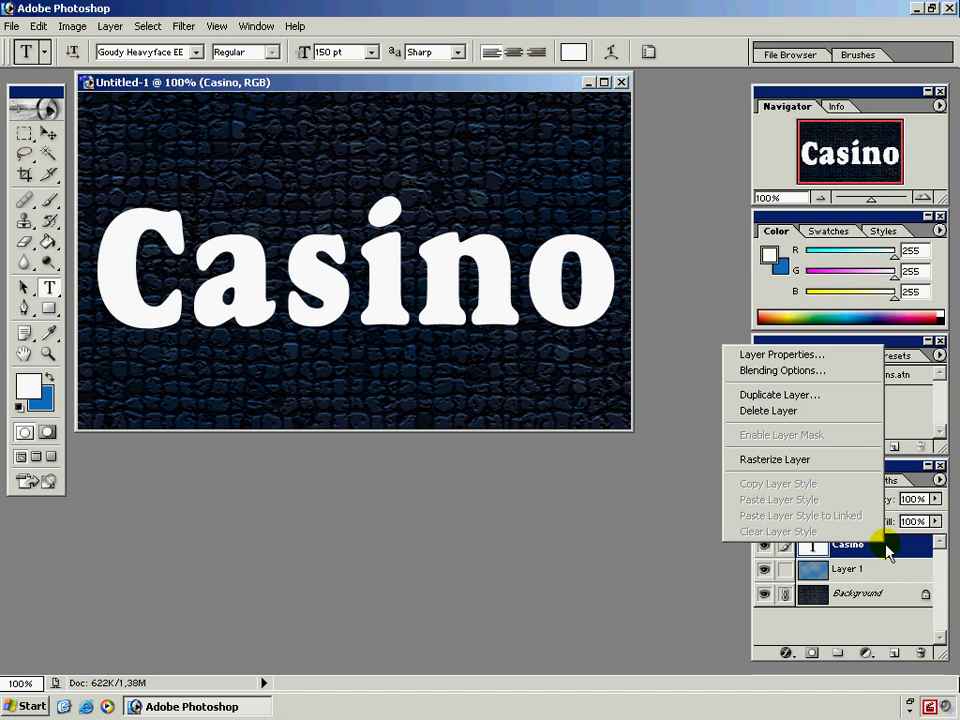
pyautogui.click(836, 396)
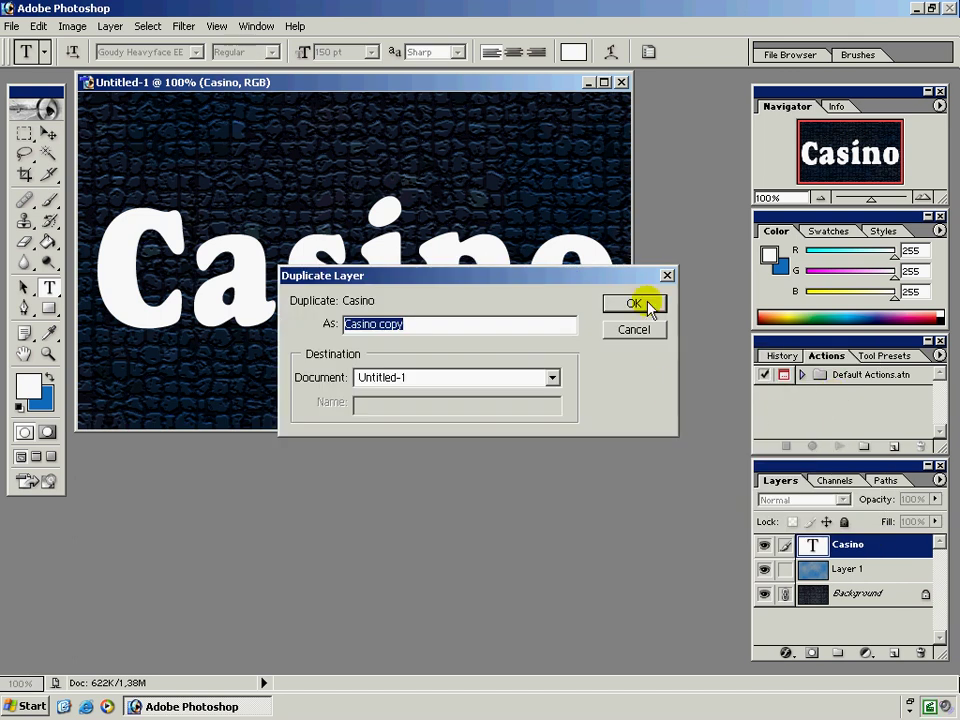
pyautogui.click(645, 304)
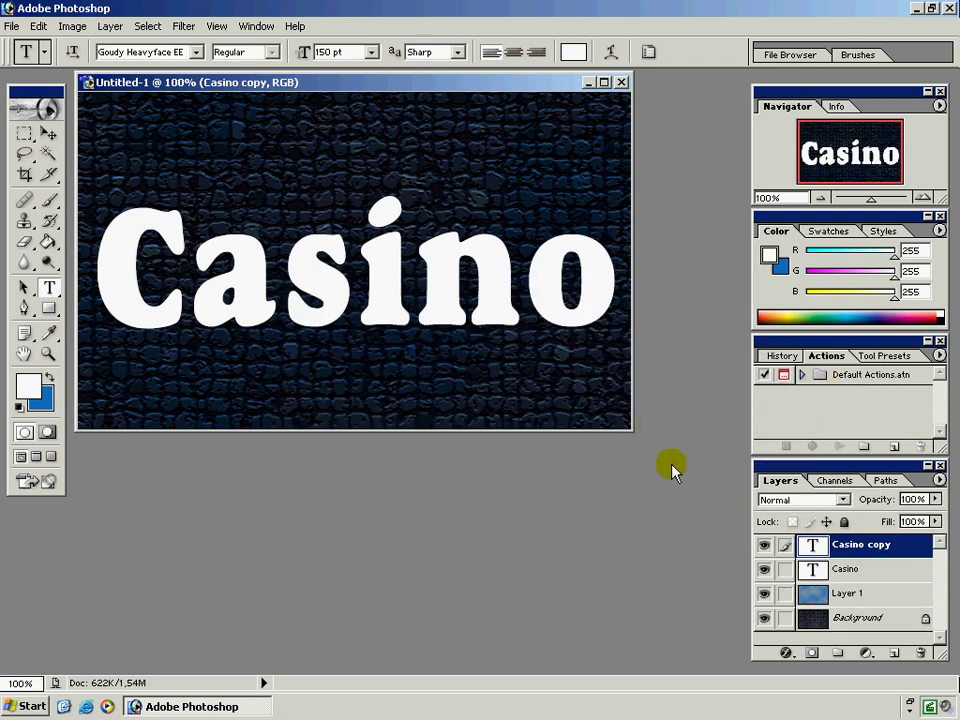
# Convert the Casino copy text layer to a shape, check its vector path and hide the original Casino layer.
pyautogui.click(111, 26)
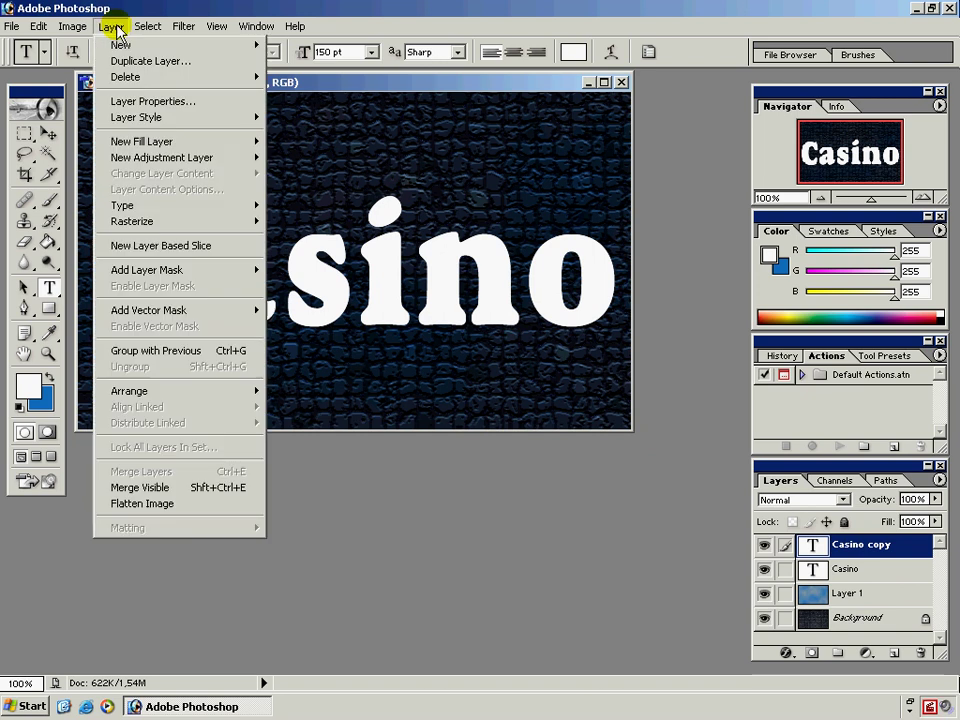
pyautogui.moveTo(222, 207)
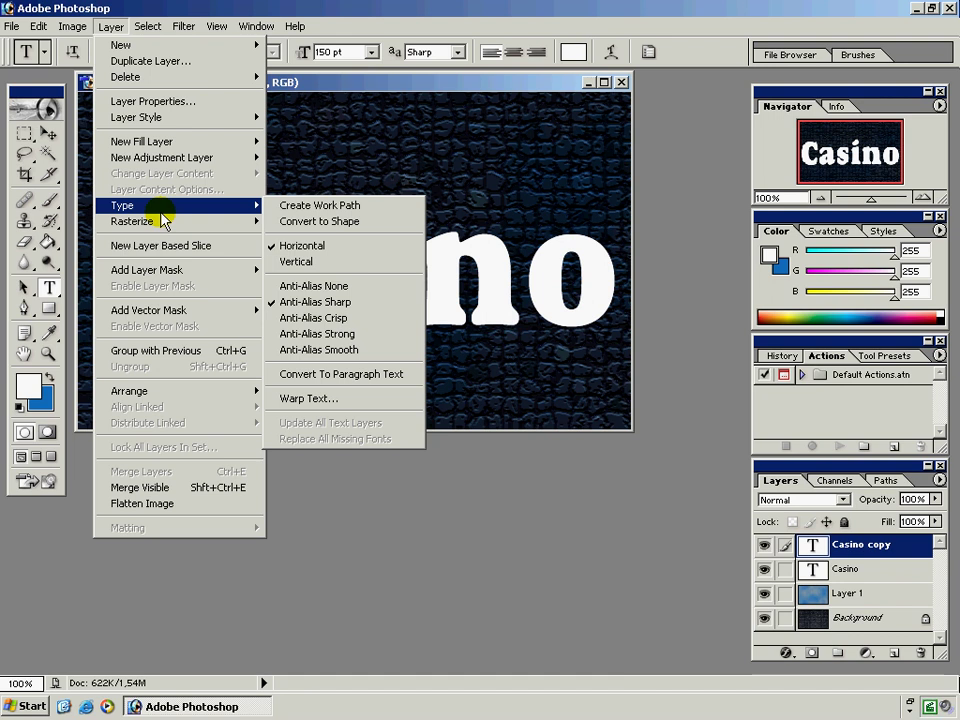
pyautogui.click(378, 220)
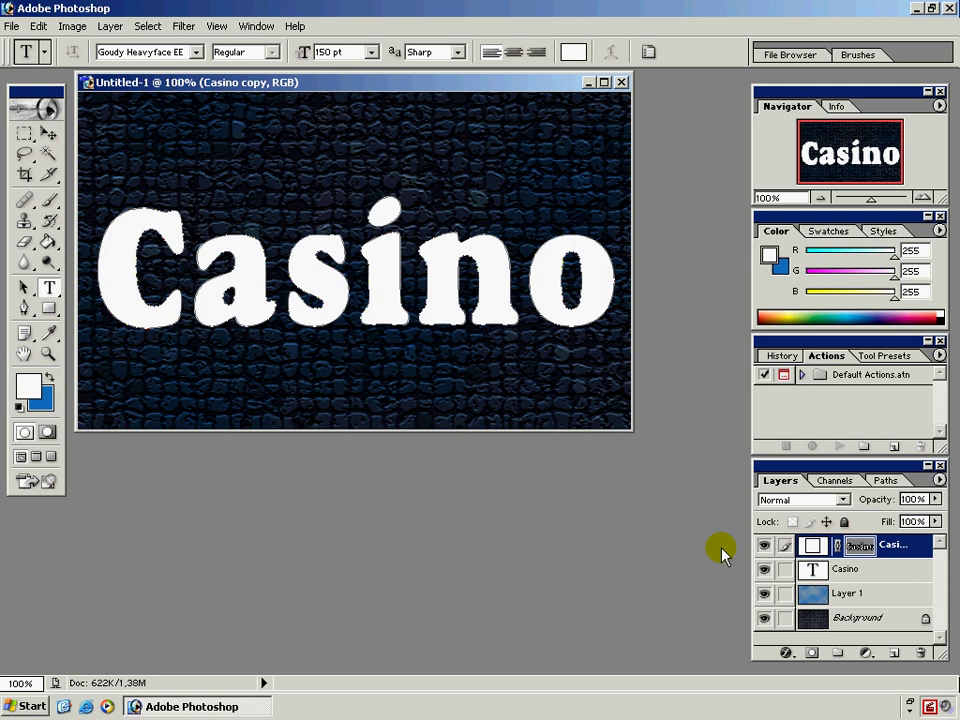
pyautogui.click(885, 480)
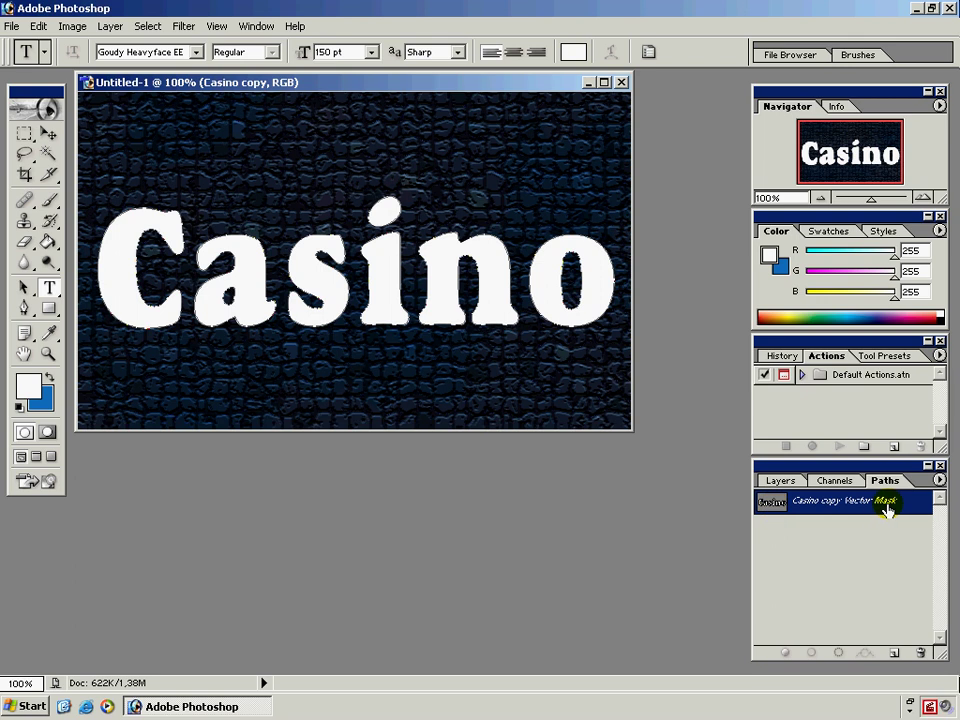
pyautogui.click(782, 481)
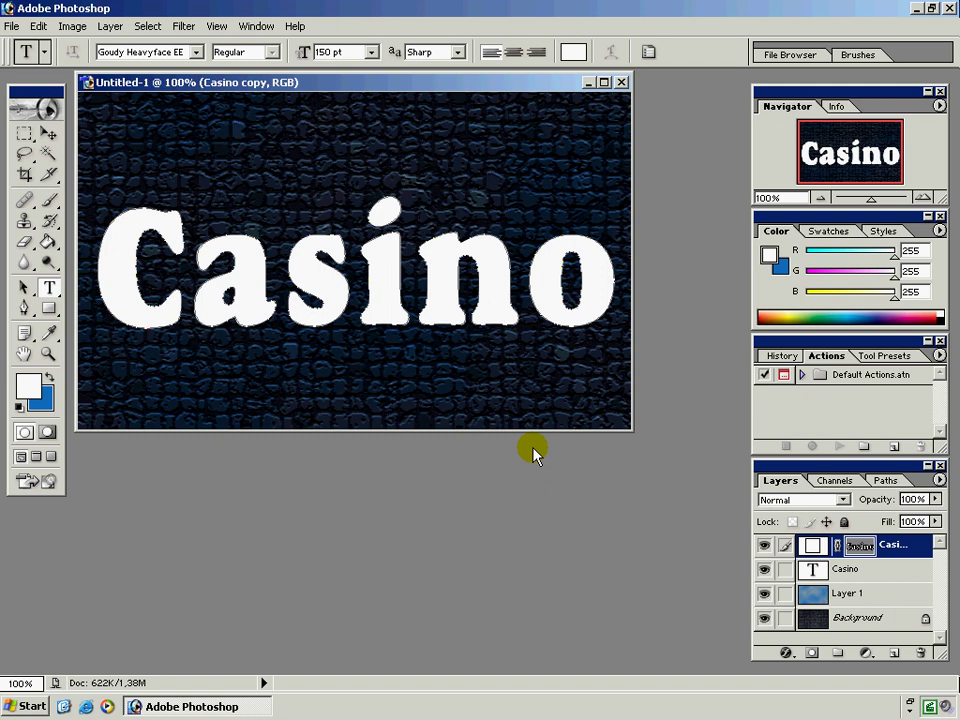
pyautogui.click(764, 569)
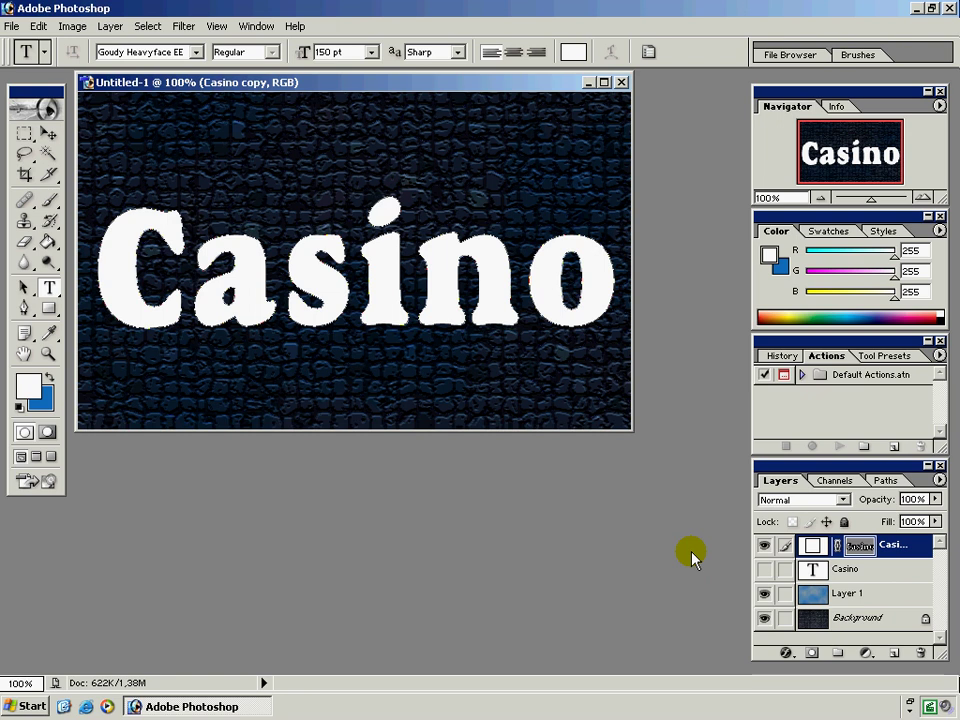
# Set the foreground color to bright blue 1490FF.
pyautogui.click(28, 385)
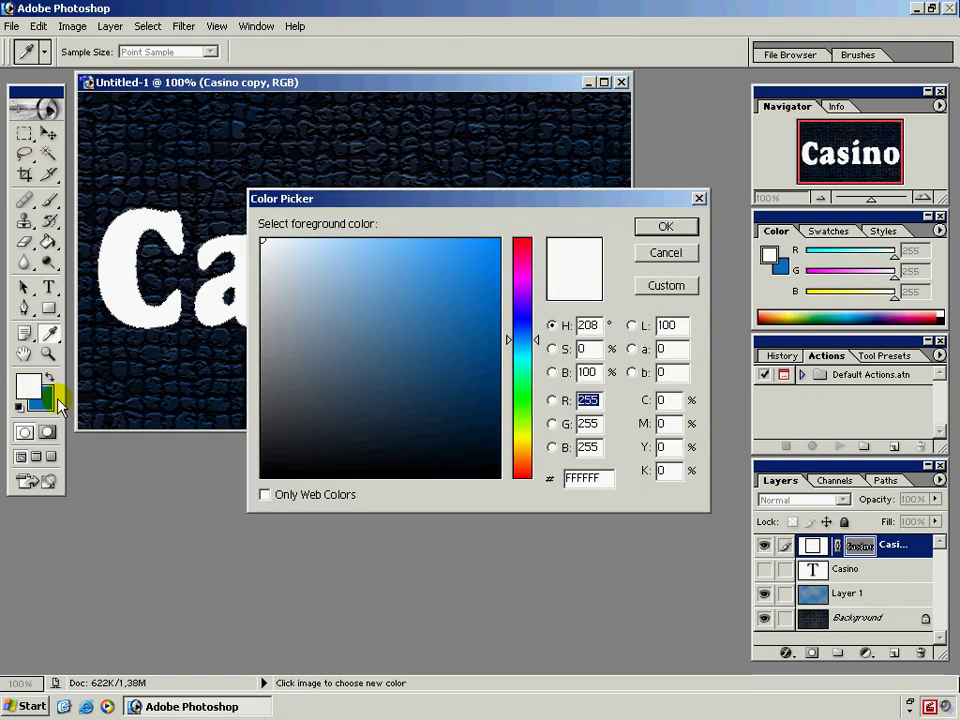
pyautogui.moveTo(467, 270); pyautogui.dragTo(481, 240)
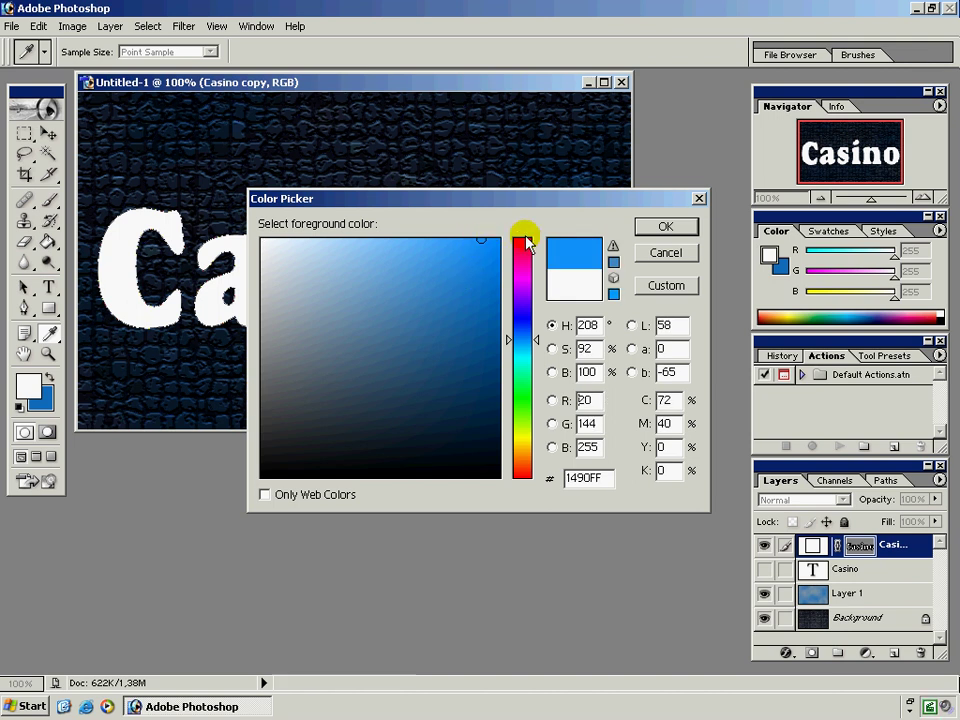
pyautogui.click(666, 228)
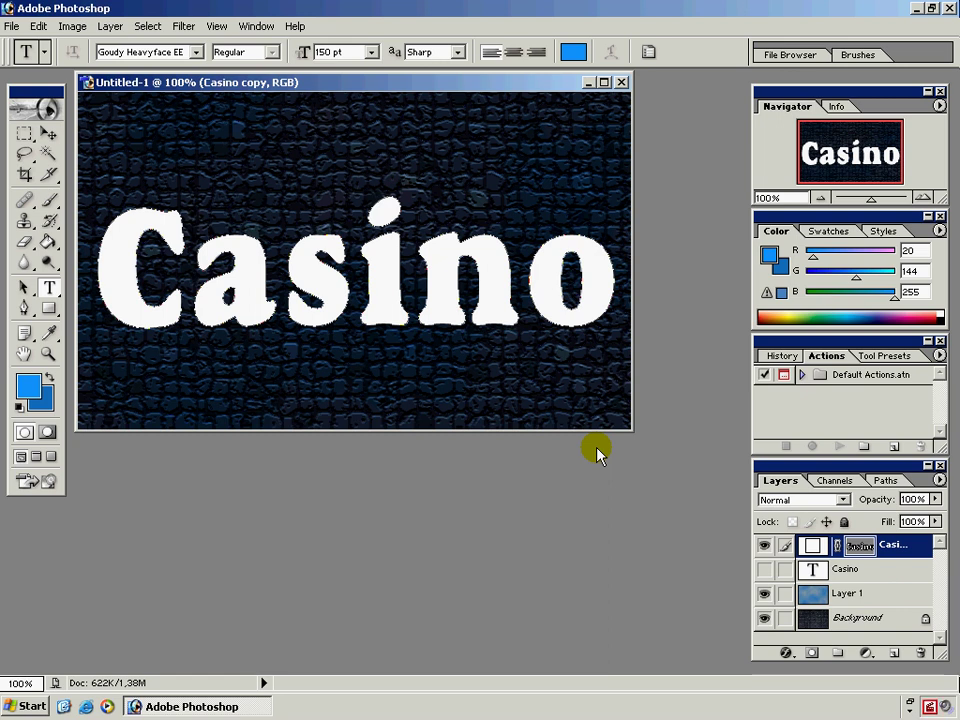
# Set the Casino copy layer's fill opacity to 0% and add an Outer Glow with 70% opacity, 5% spread and 30 px size.
pyautogui.doubleClick(917, 543)
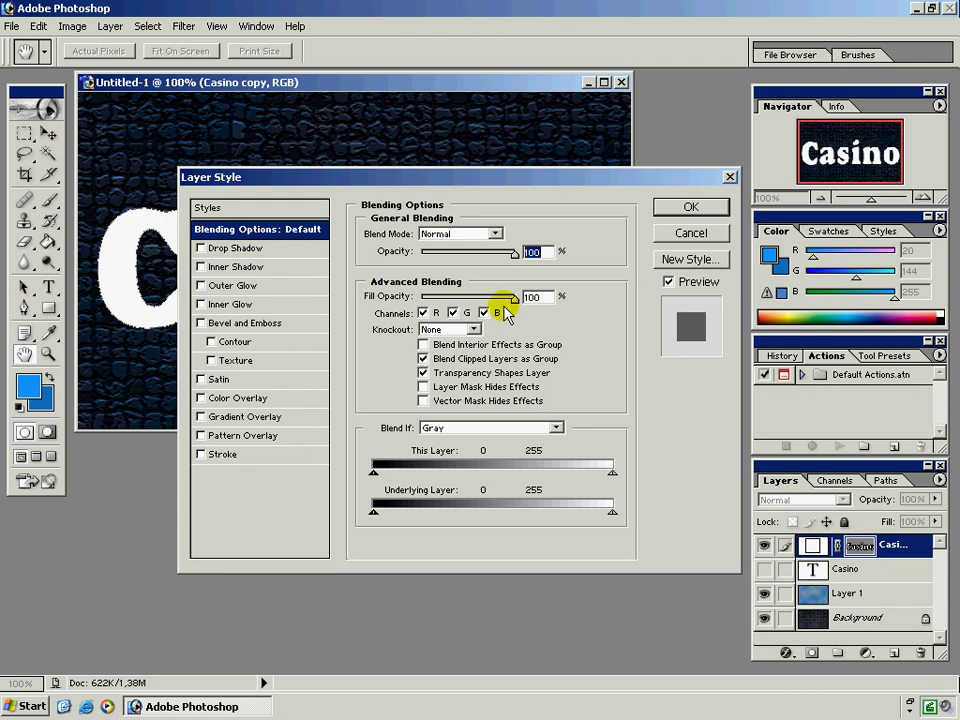
pyautogui.moveTo(514, 298); pyautogui.dragTo(406, 299)
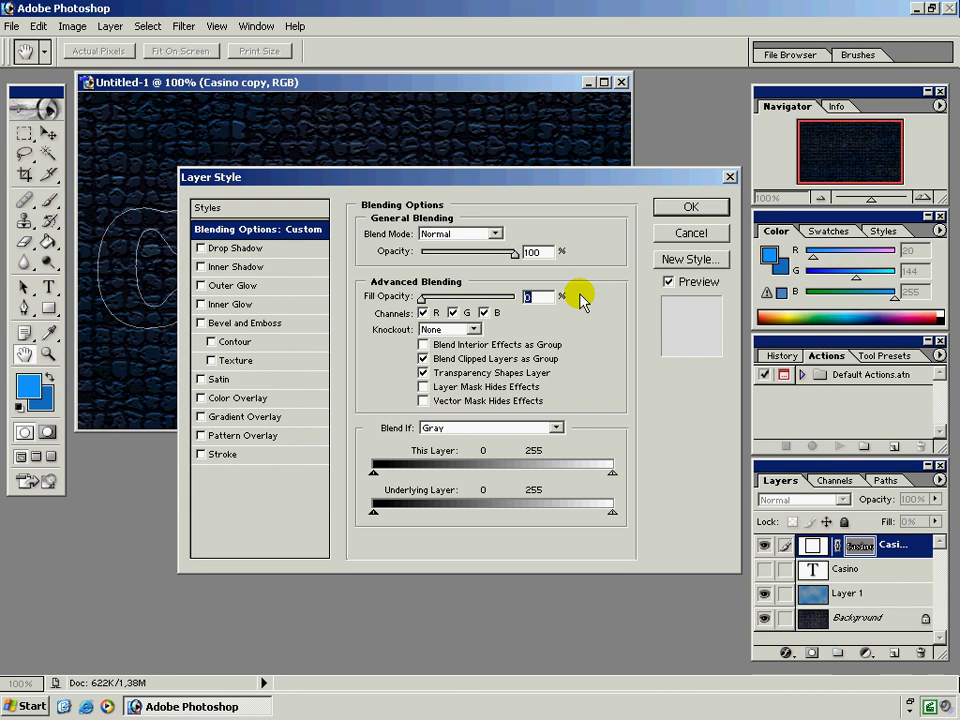
pyautogui.click(246, 286)
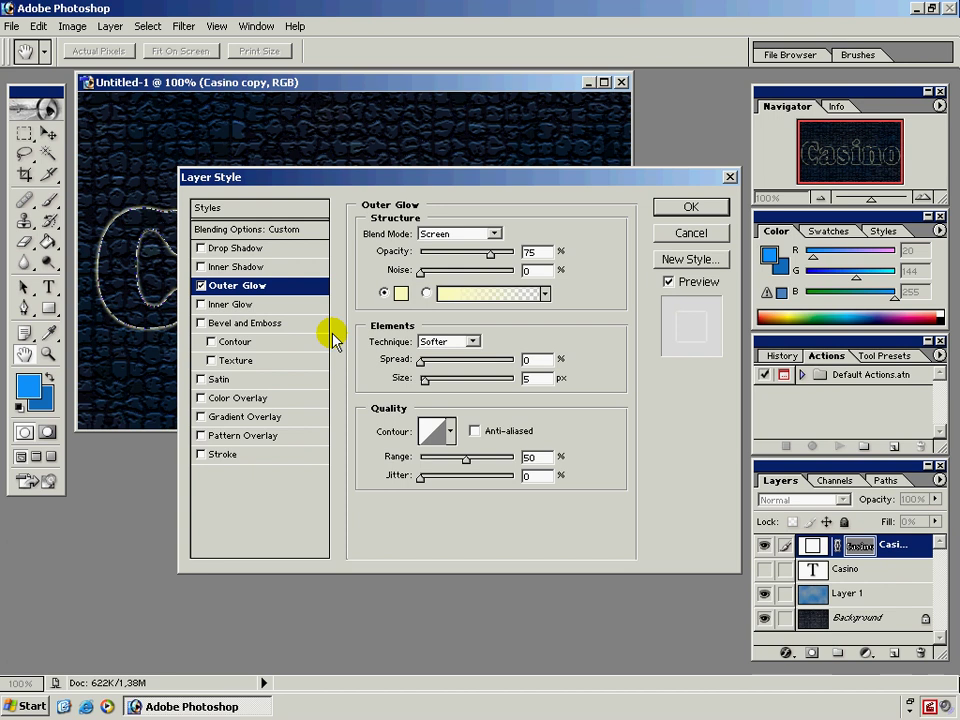
pyautogui.moveTo(540, 253); pyautogui.dragTo(523, 252)
pyautogui.write('70')
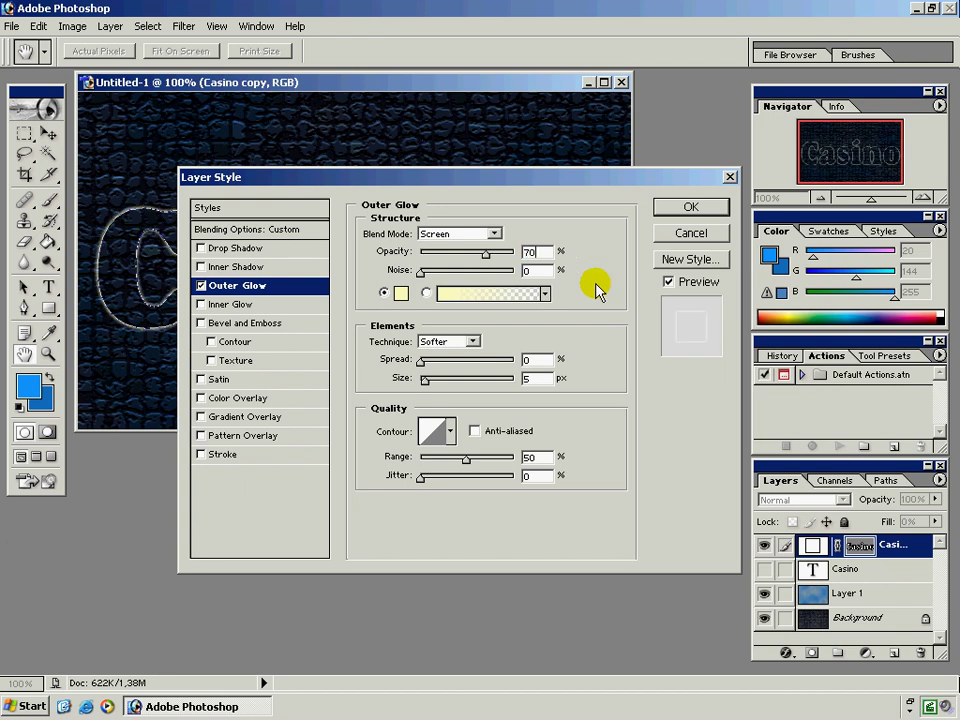
pyautogui.doubleClick(546, 358)
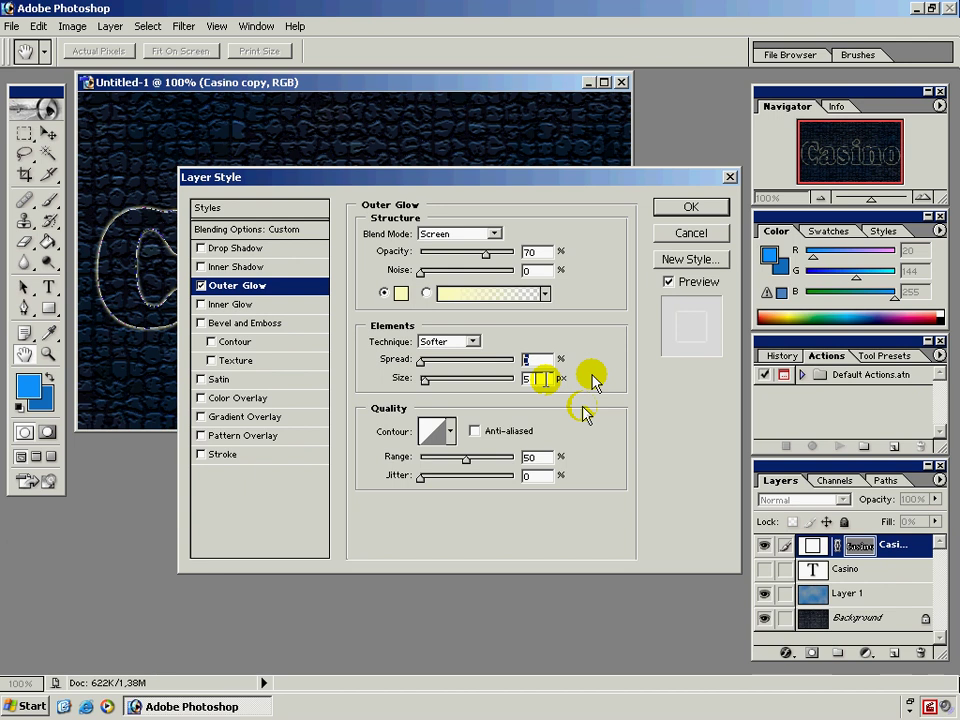
# Set the outer glow color to the bright blue foreground color 1490FF.
pyautogui.click(401, 293)
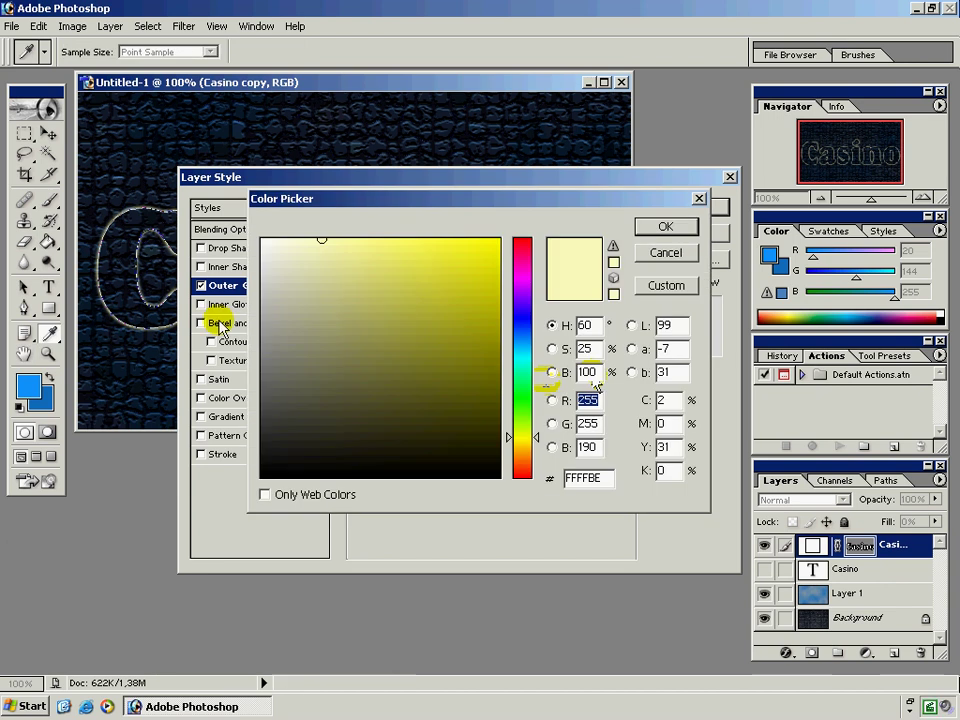
pyautogui.click(27, 385)
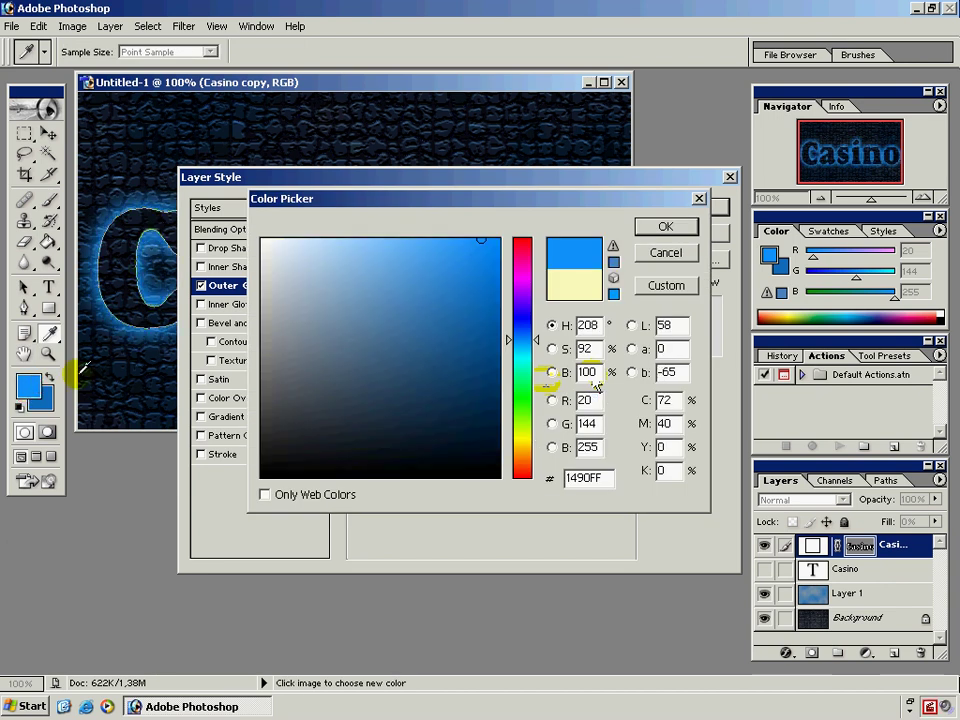
pyautogui.click(662, 228)
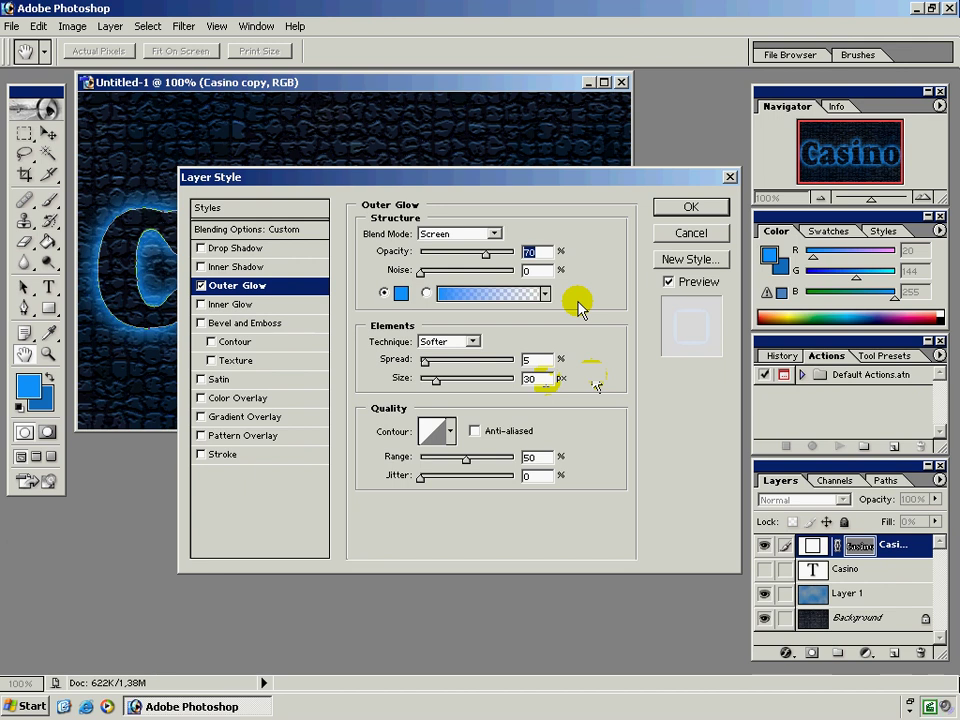
# Add an Inner Glow to the layer with 70% opacity and the foreground blue 1490FF as its color.
pyautogui.click(272, 304)
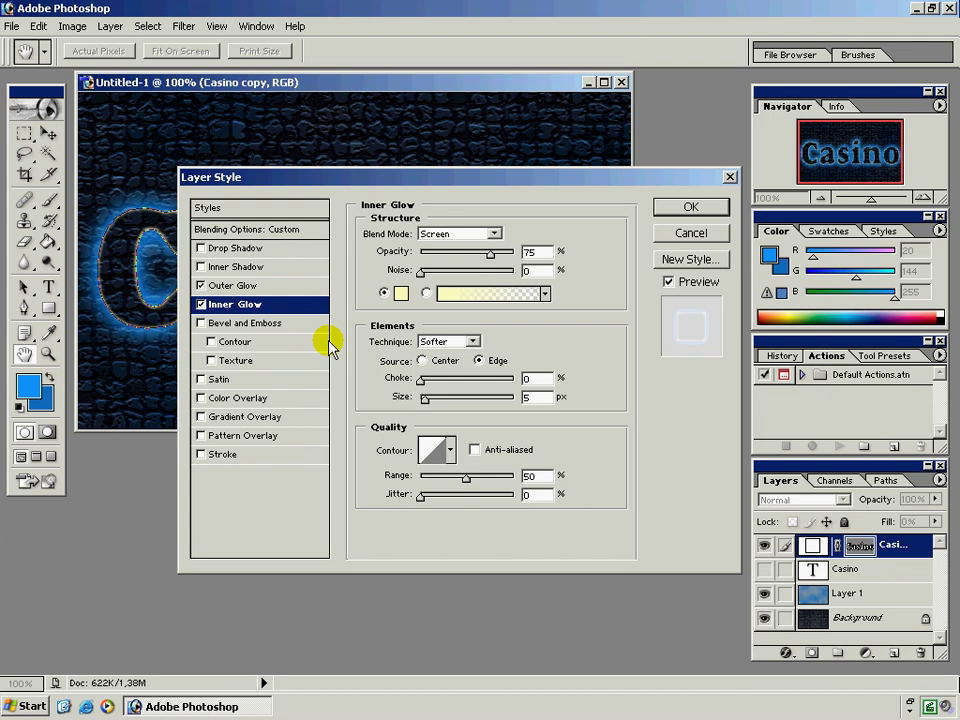
pyautogui.doubleClick(531, 251)
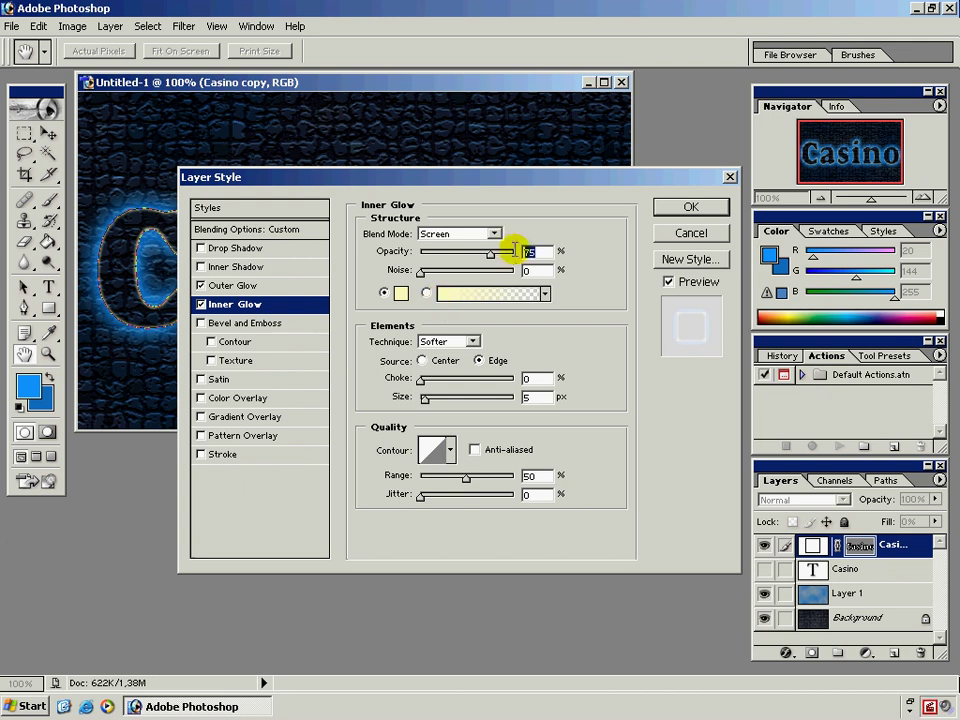
pyautogui.write('70')
pyautogui.click(401, 293)
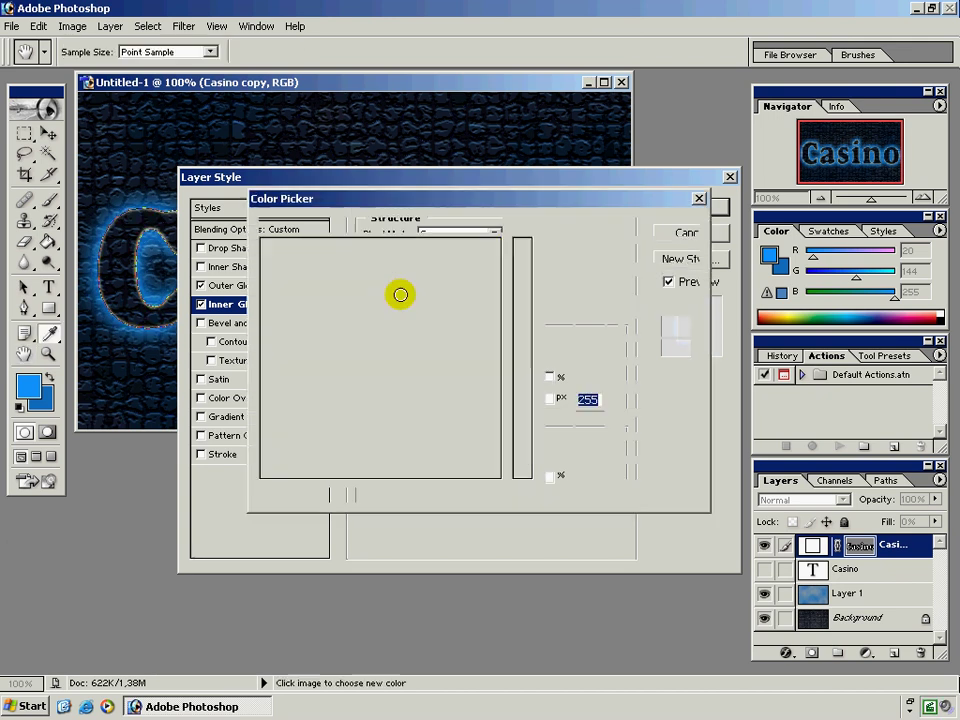
pyautogui.click(33, 388)
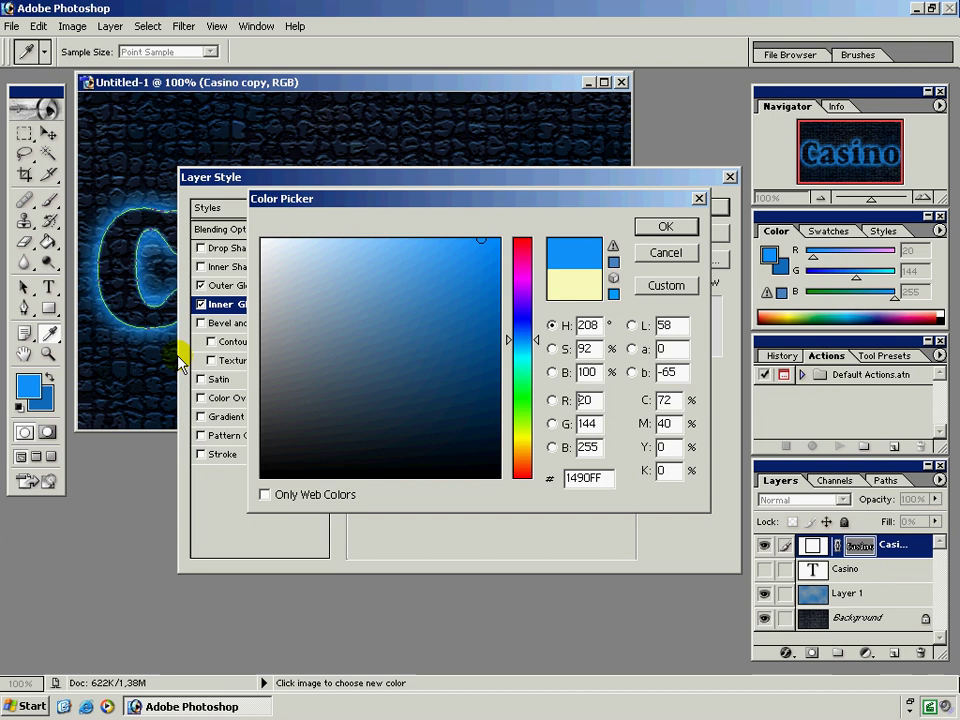
pyautogui.click(663, 228)
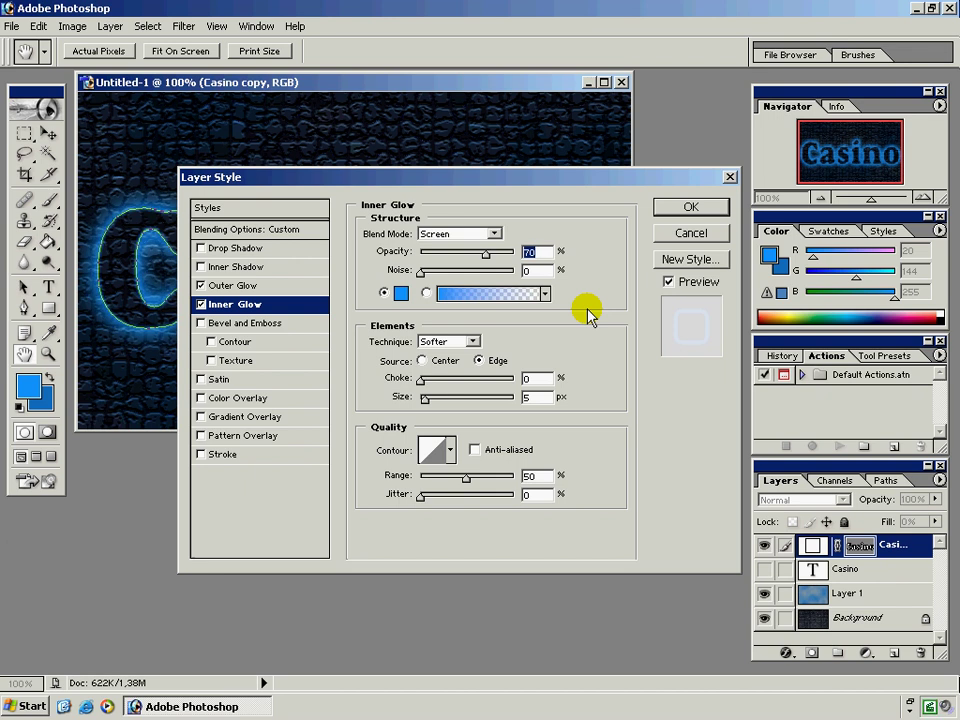
# Set the inner glow's choke to 20% and its size to 30 px.
pyautogui.doubleClick(545, 378)
pyautogui.write('20')
pyautogui.doubleClick(545, 396)
pyautogui.write('30')
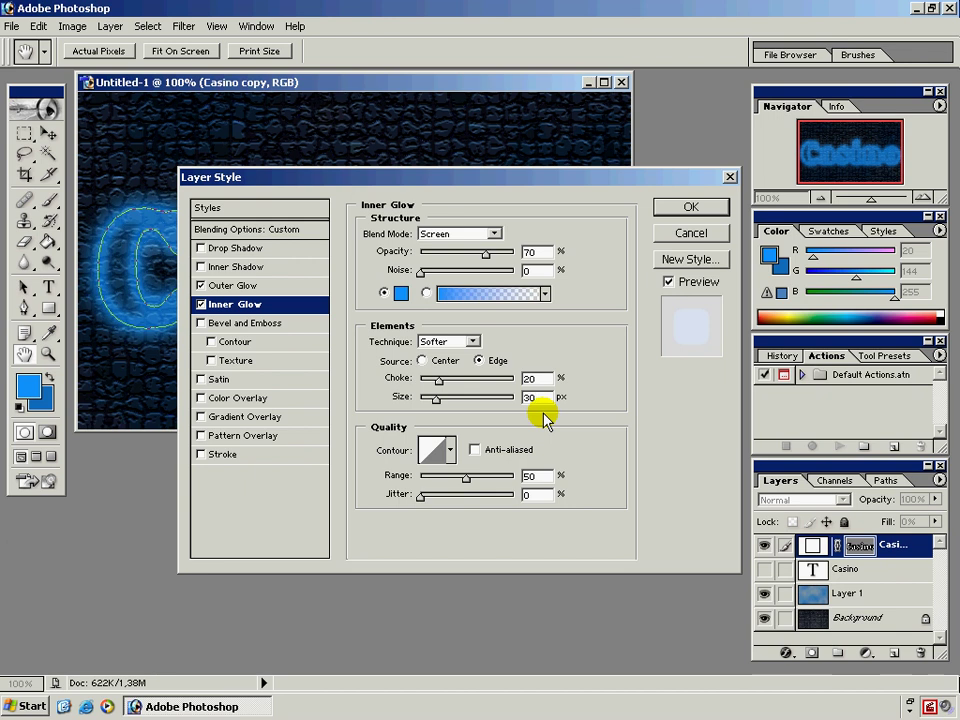
# Add a Stroke effect with a size of 5 px, positioned inside the letter outlines.
pyautogui.click(226, 454)
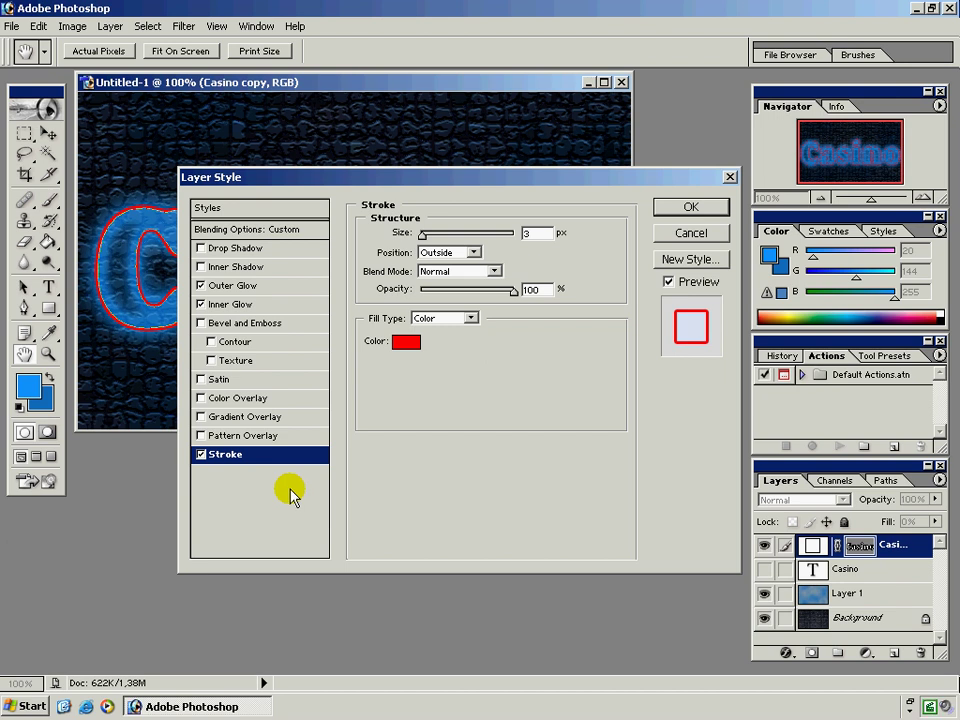
pyautogui.doubleClick(527, 233)
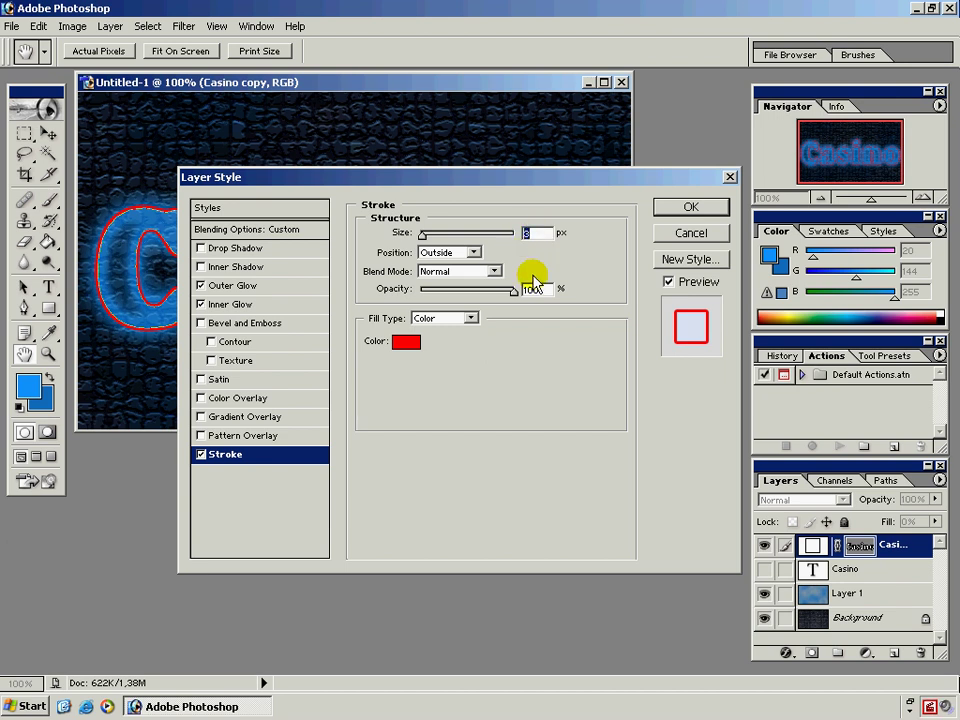
pyautogui.write('5')
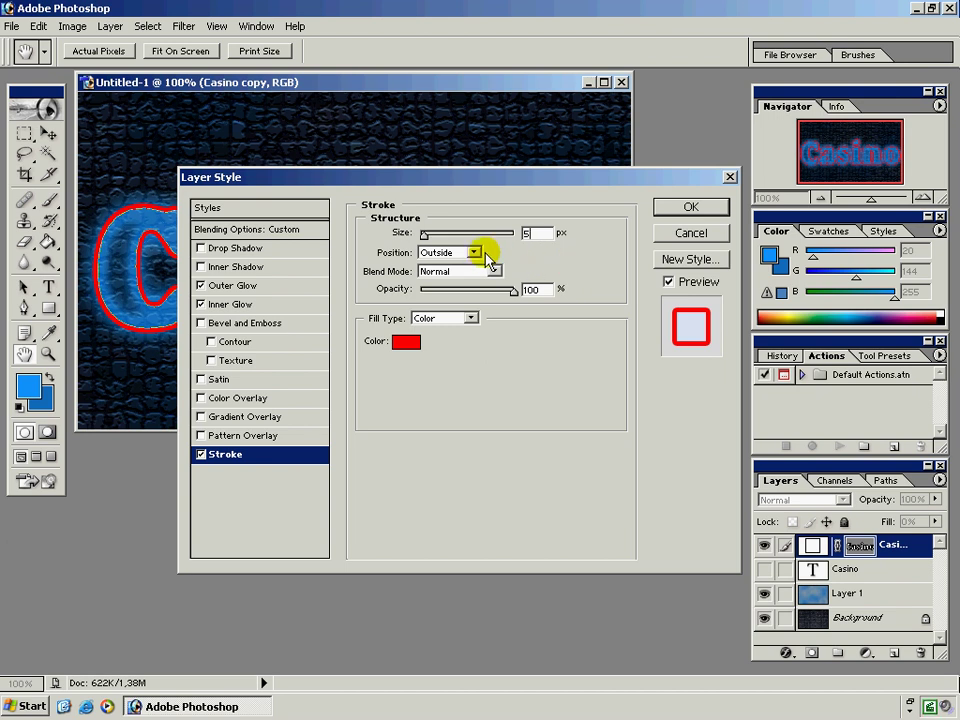
pyautogui.click(474, 253)
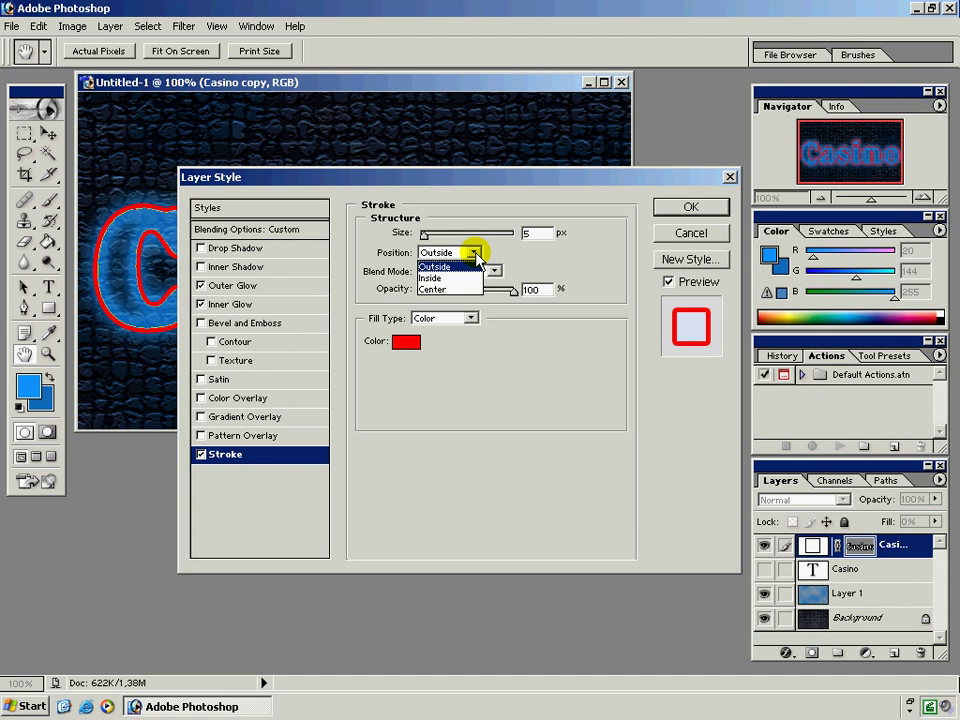
pyautogui.click(467, 279)
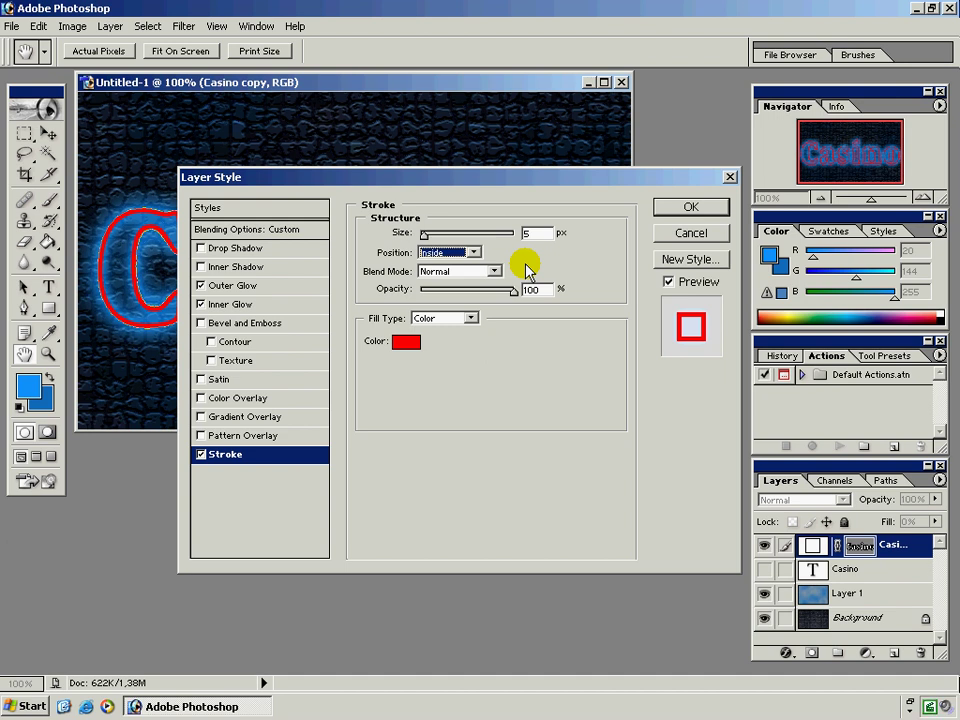
# Fill the stroke with a reversed gradient in the Shape Burst style.
pyautogui.click(473, 318)
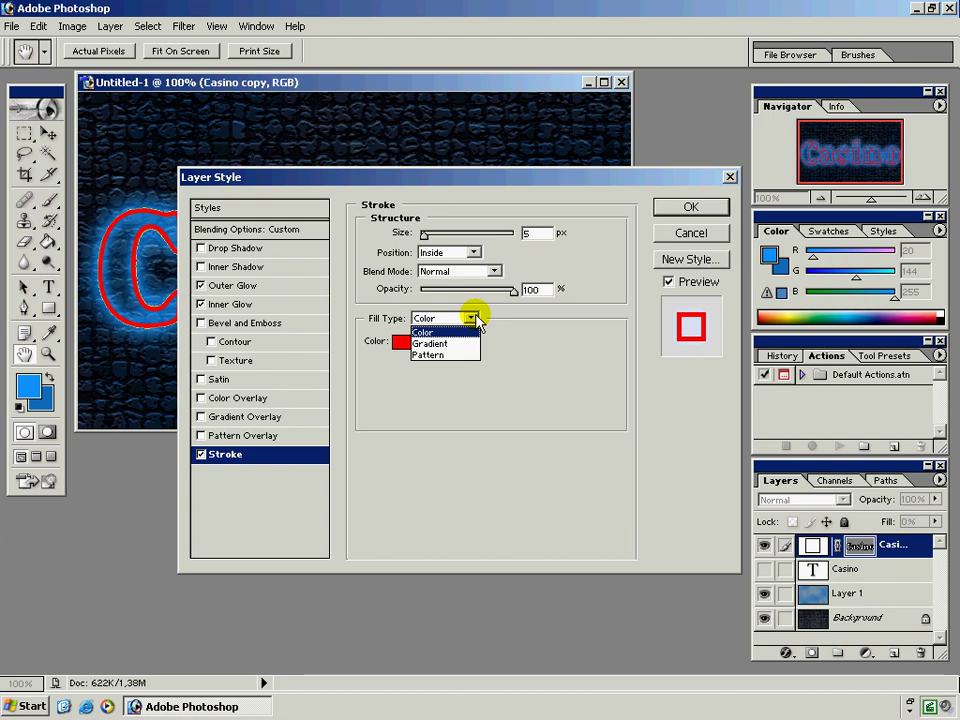
pyautogui.click(471, 345)
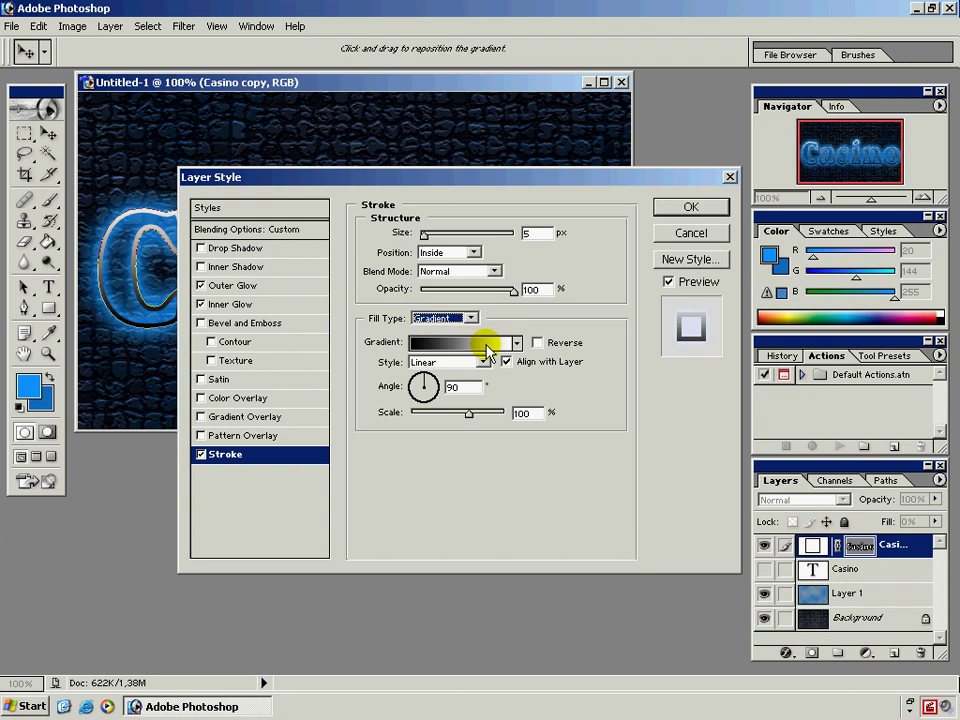
pyautogui.click(537, 343)
pyautogui.click(483, 362)
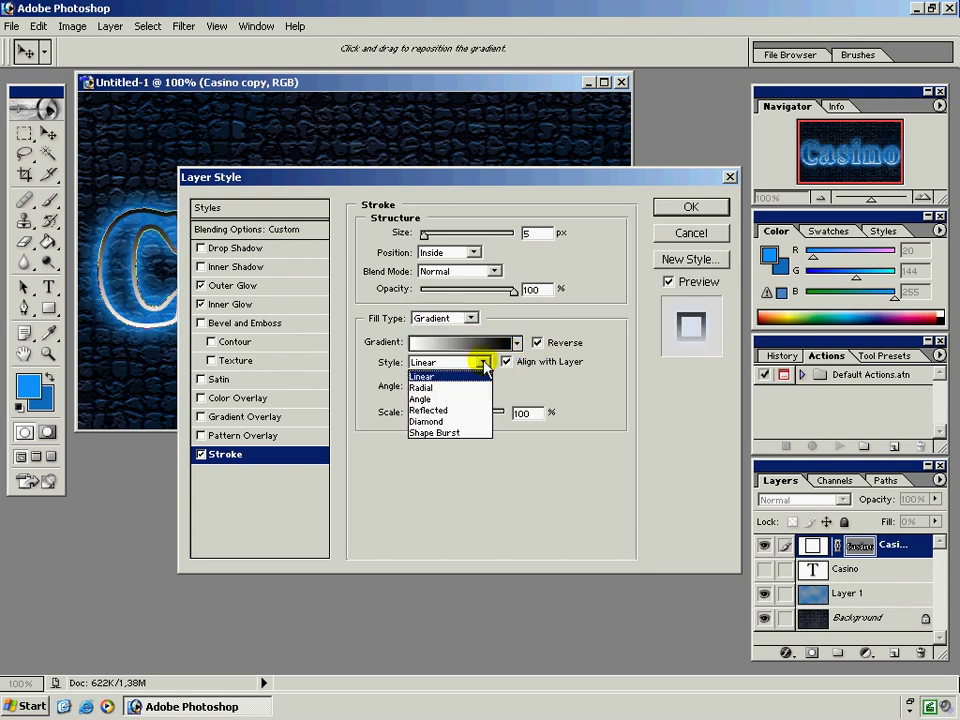
pyautogui.click(474, 437)
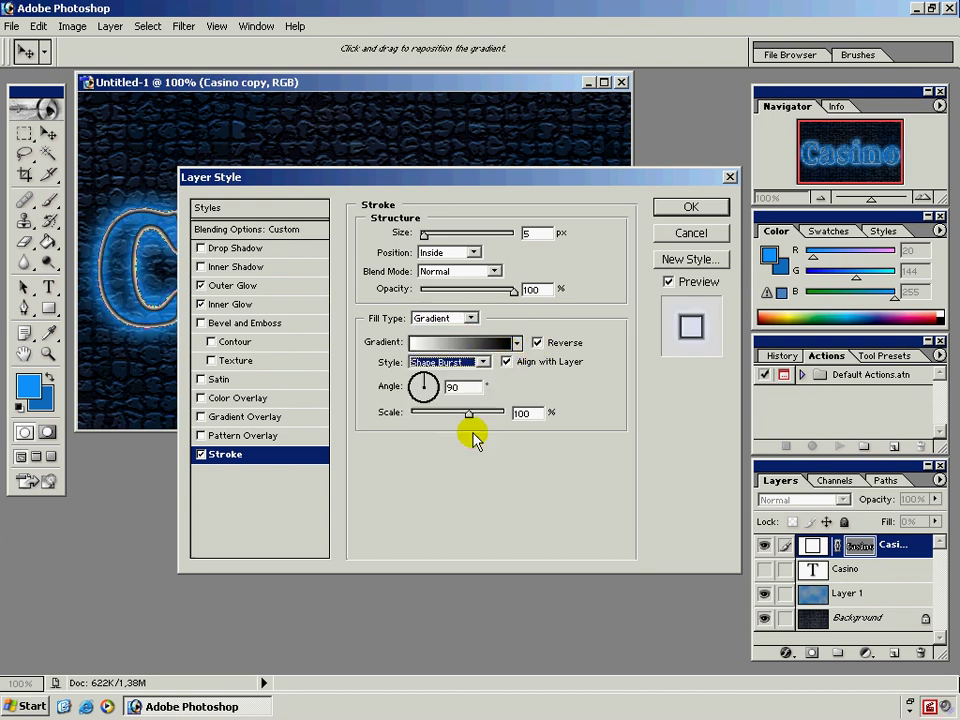
# Edit the stroke gradient so that both its start and end color stops use the background color.
pyautogui.click(482, 342)
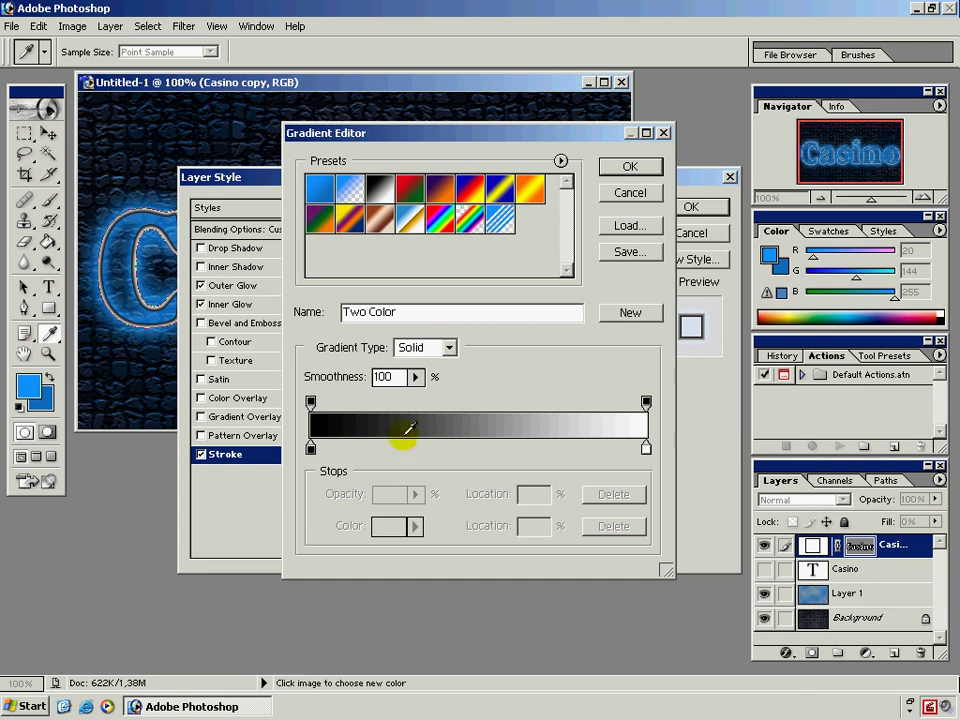
pyautogui.click(312, 448)
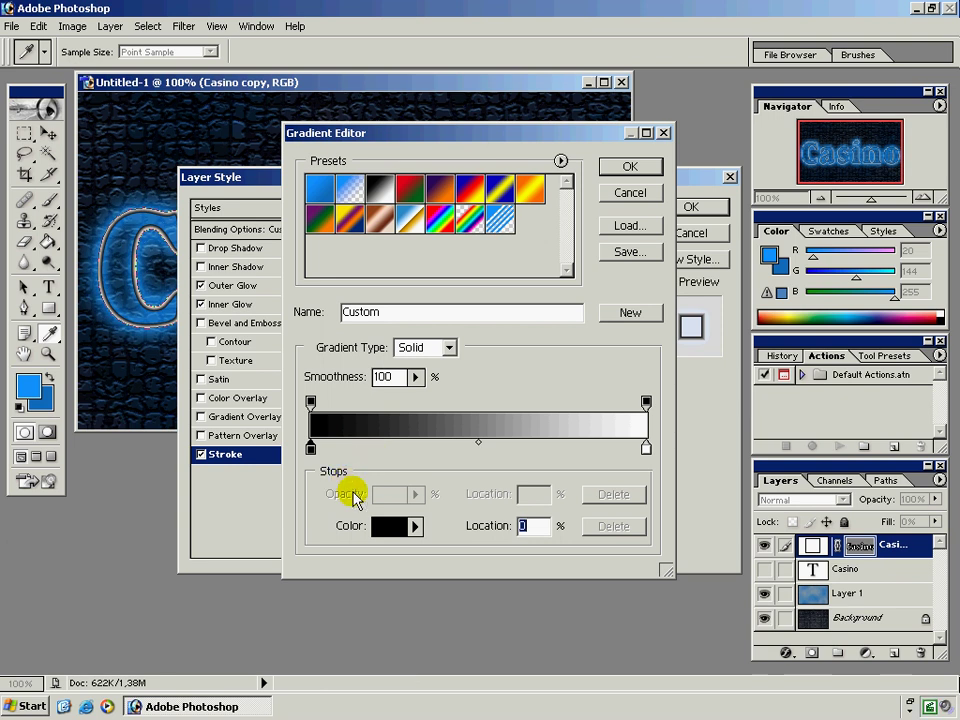
pyautogui.click(415, 525)
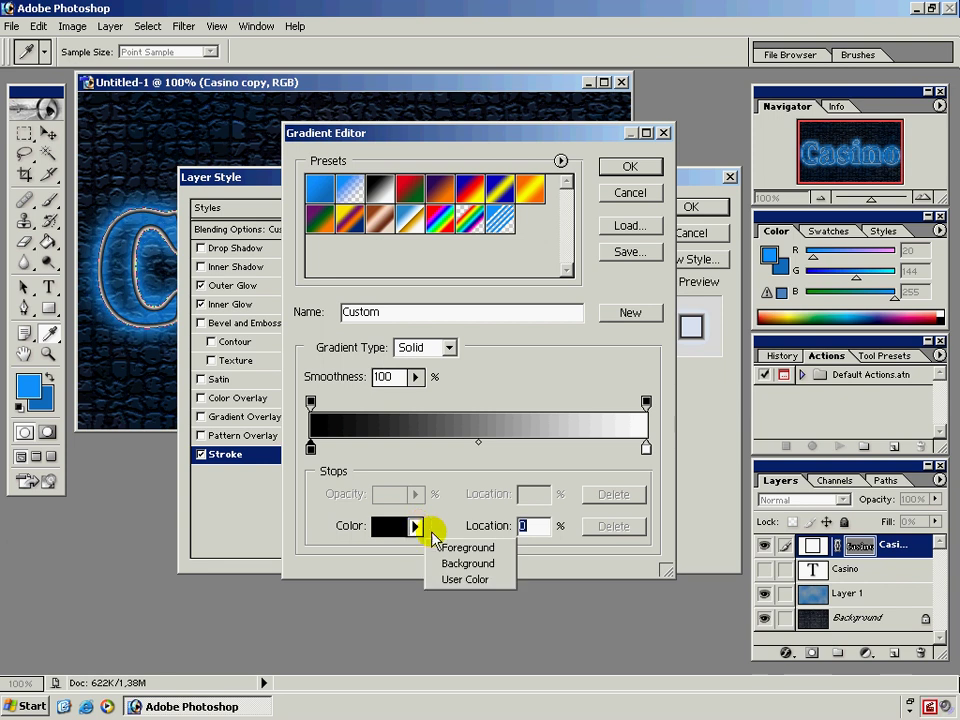
pyautogui.click(476, 564)
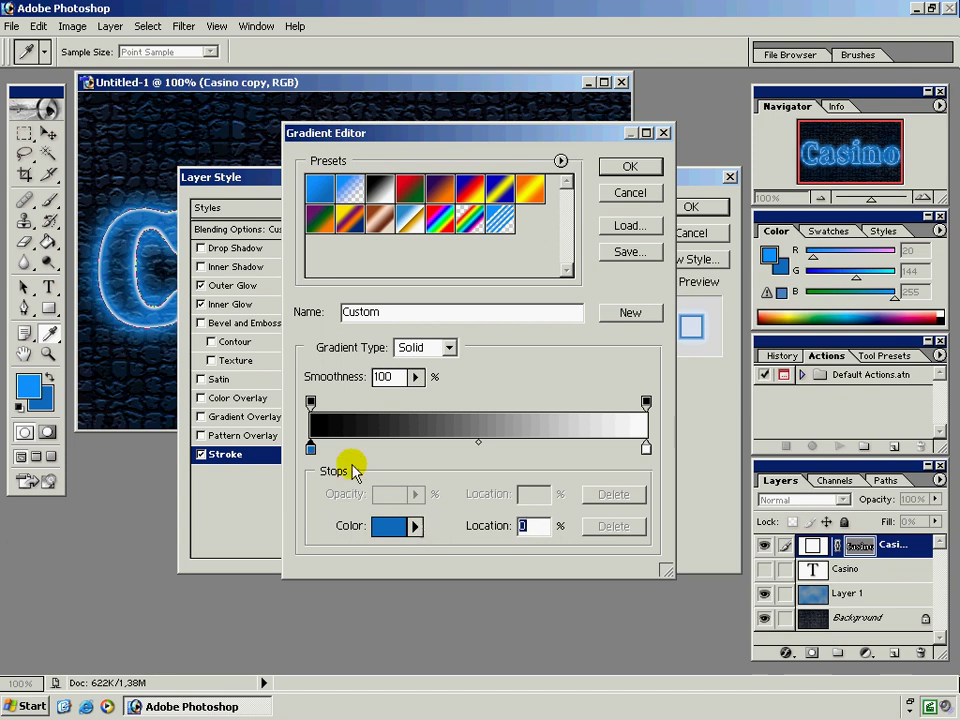
pyautogui.click(312, 449)
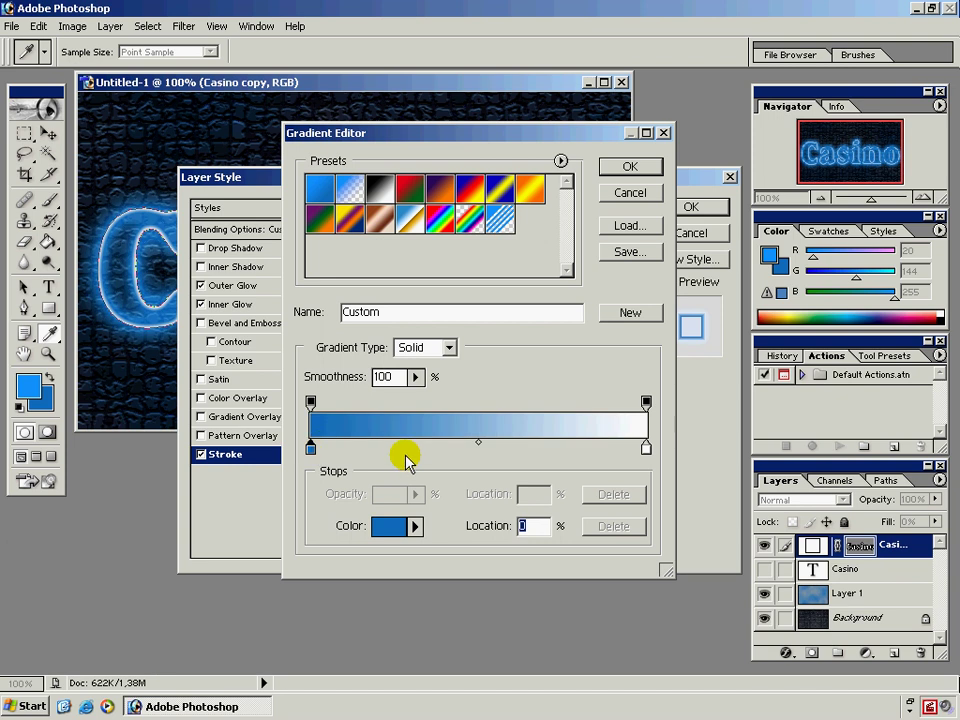
pyautogui.click(646, 447)
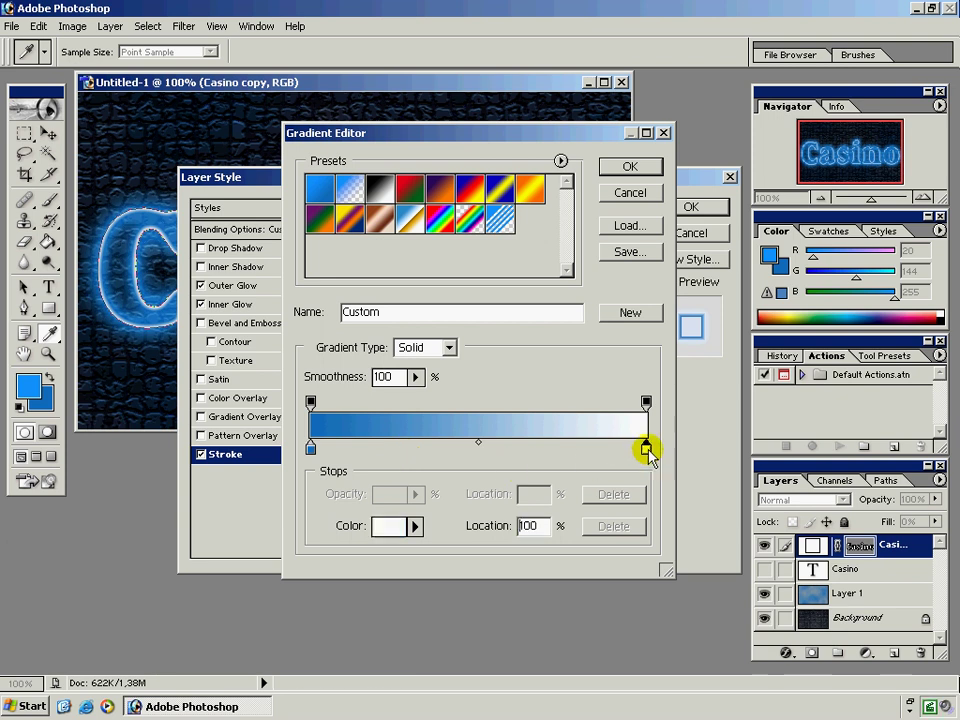
pyautogui.click(415, 525)
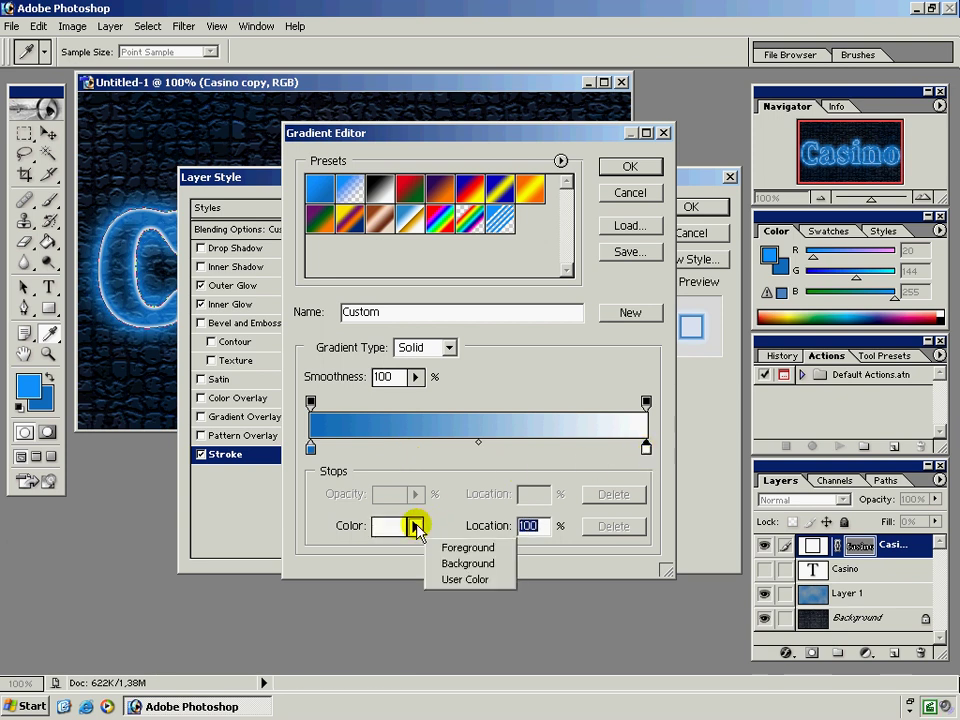
pyautogui.click(460, 563)
pyautogui.click(646, 449)
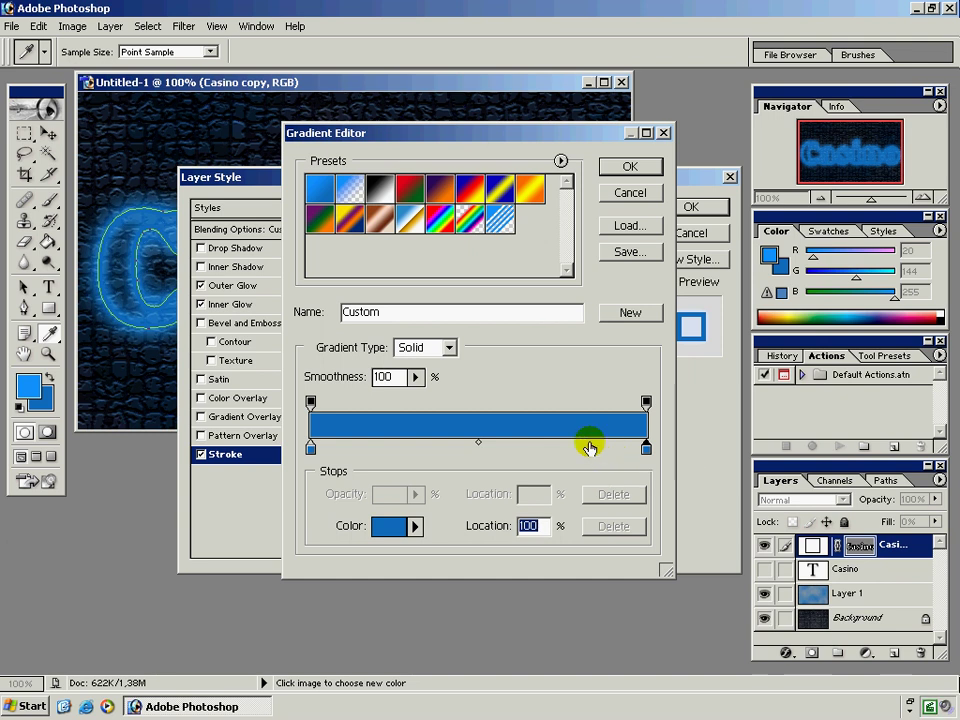
# Add three color stops to the stroke gradient: at 16%, at 49% and between the middle and the end stop.
pyautogui.click(586, 449)
pyautogui.click(362, 449)
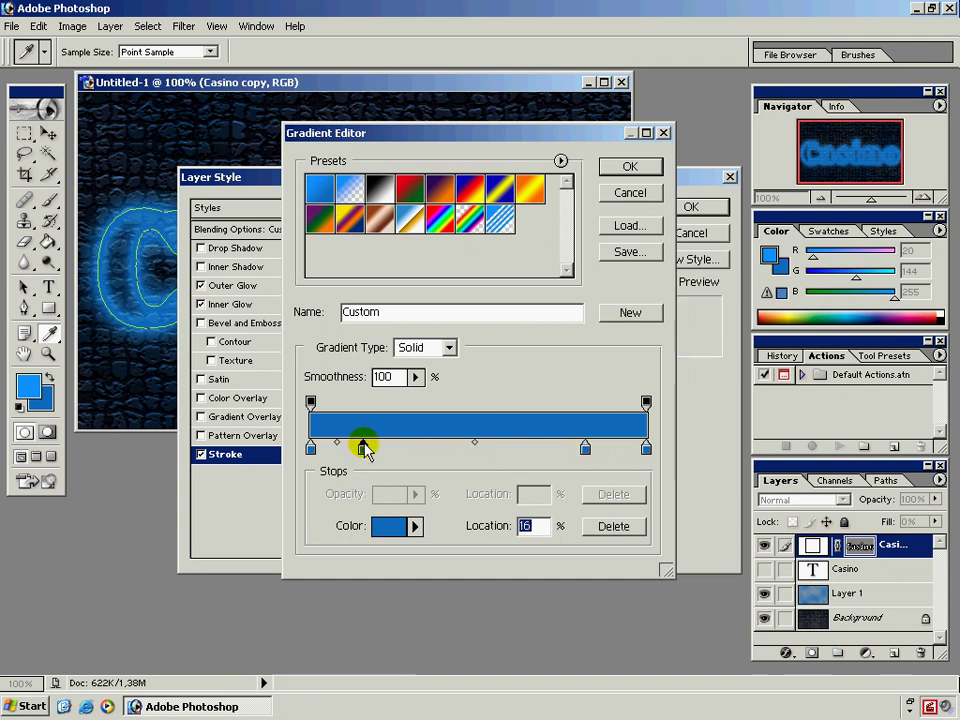
pyautogui.click(482, 449)
pyautogui.moveTo(490, 452); pyautogui.dragTo(478, 449)
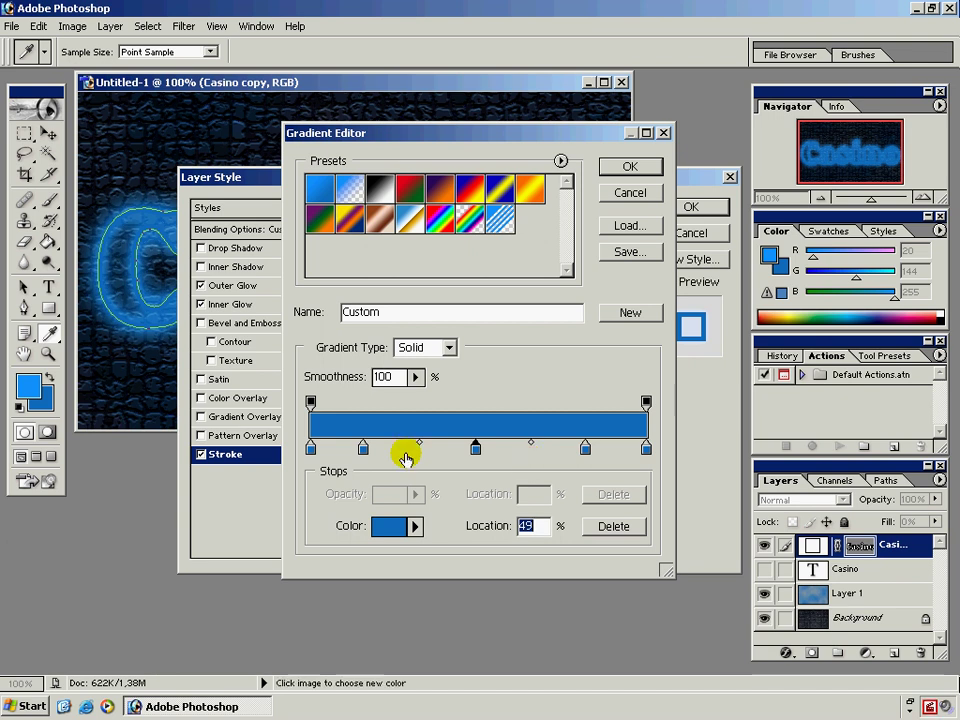
# Set the gradient's 16% color stop to the foreground color.
pyautogui.click(363, 447)
pyautogui.click(414, 525)
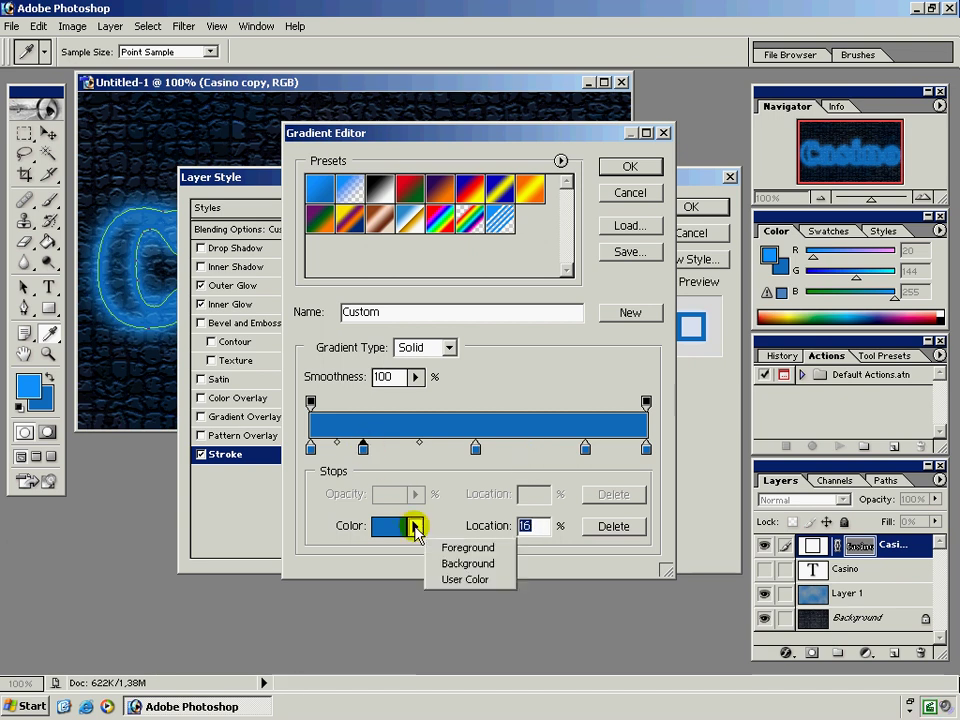
pyautogui.click(509, 549)
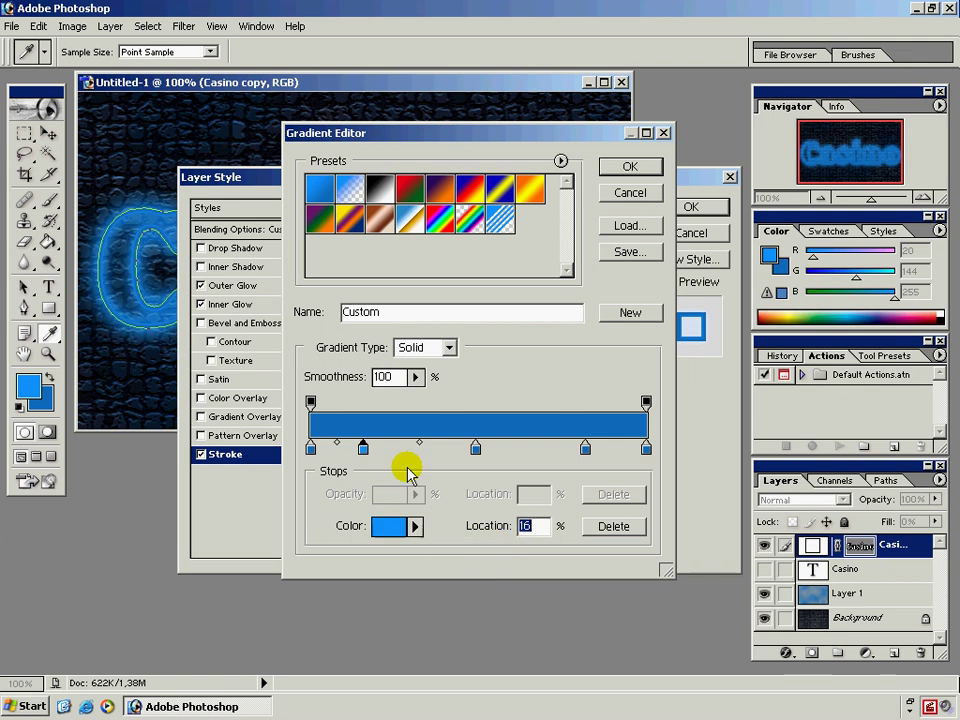
# Set the stroke gradient's 82% color stop to the foreground color.
pyautogui.click(585, 448)
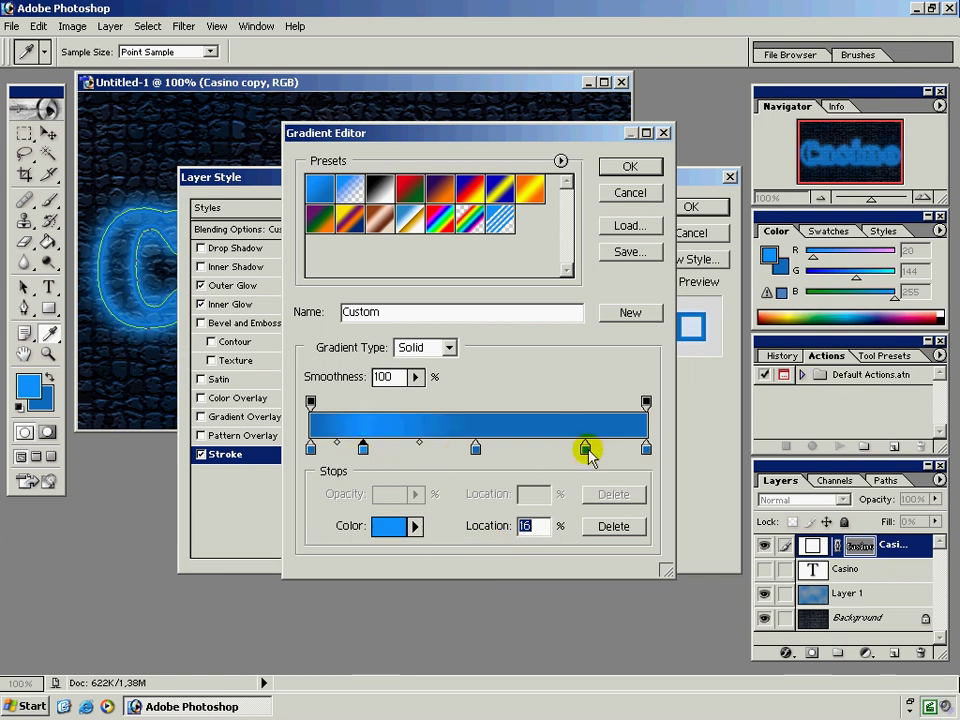
pyautogui.click(415, 525)
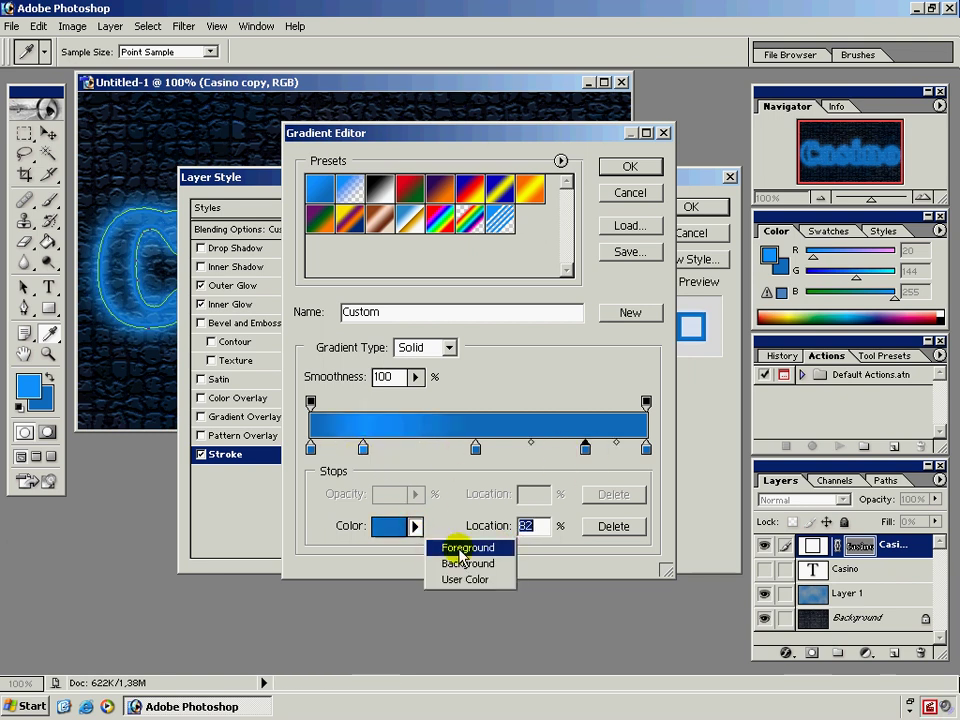
pyautogui.click(444, 549)
pyautogui.click(585, 448)
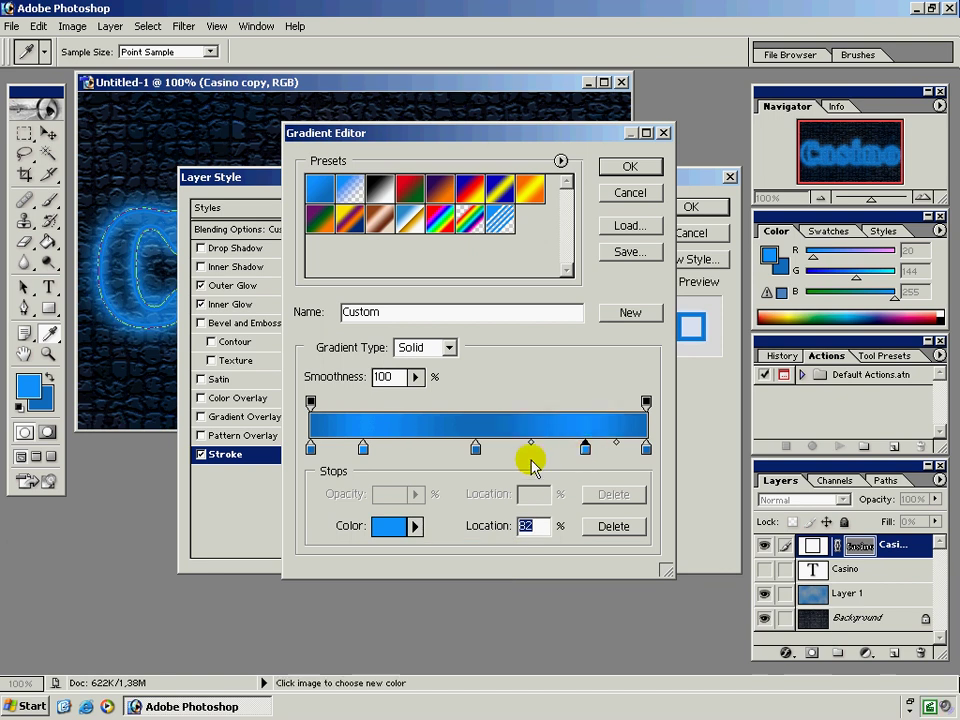
# Change the stroke gradient's middle color stop at 49% to white.
pyautogui.doubleClick(476, 449)
pyautogui.moveTo(371, 354); pyautogui.dragTo(260, 238)
pyautogui.click(662, 226)
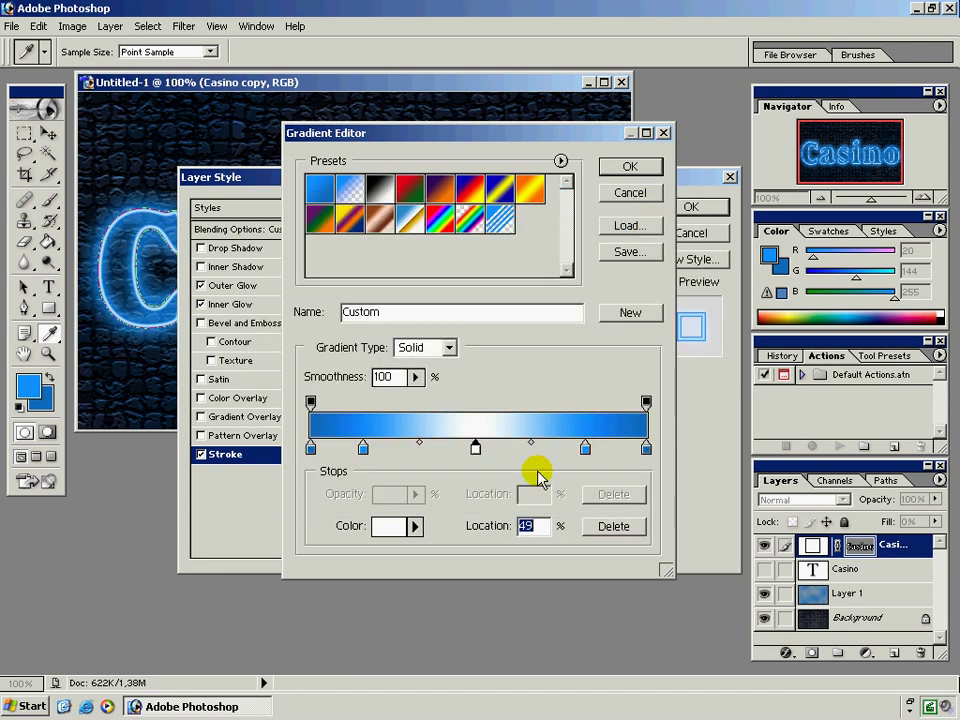
# Apply the edited gradient and the layer style to the Casino shape, and select the Background layer.
pyautogui.click(632, 167)
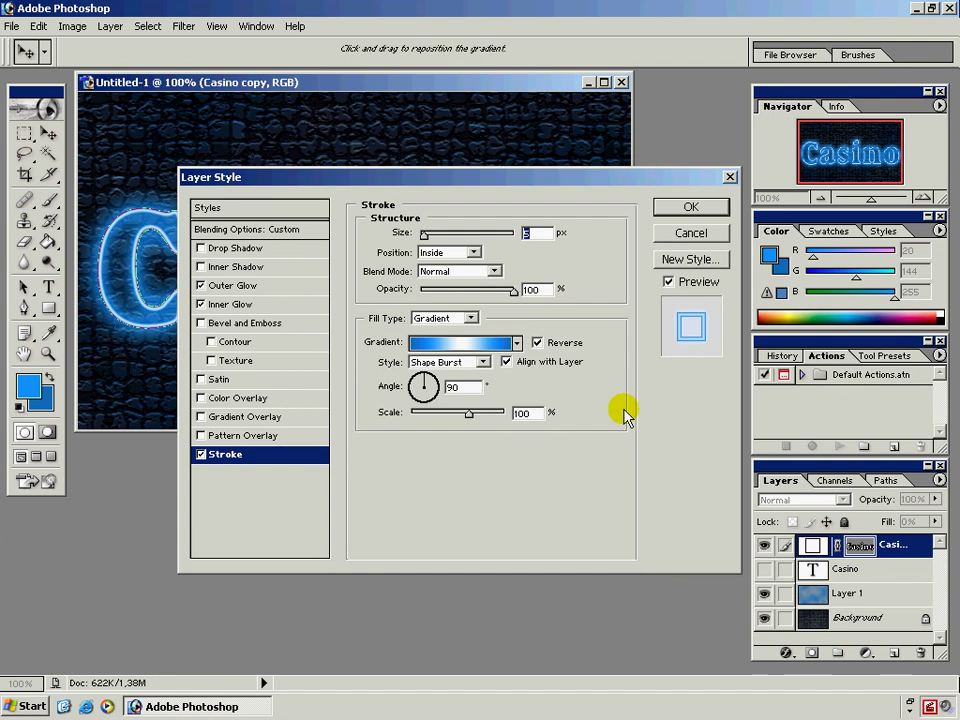
pyautogui.click(706, 207)
pyautogui.moveTo(938, 556); pyautogui.dragTo(926, 624)
pyautogui.click(887, 633)
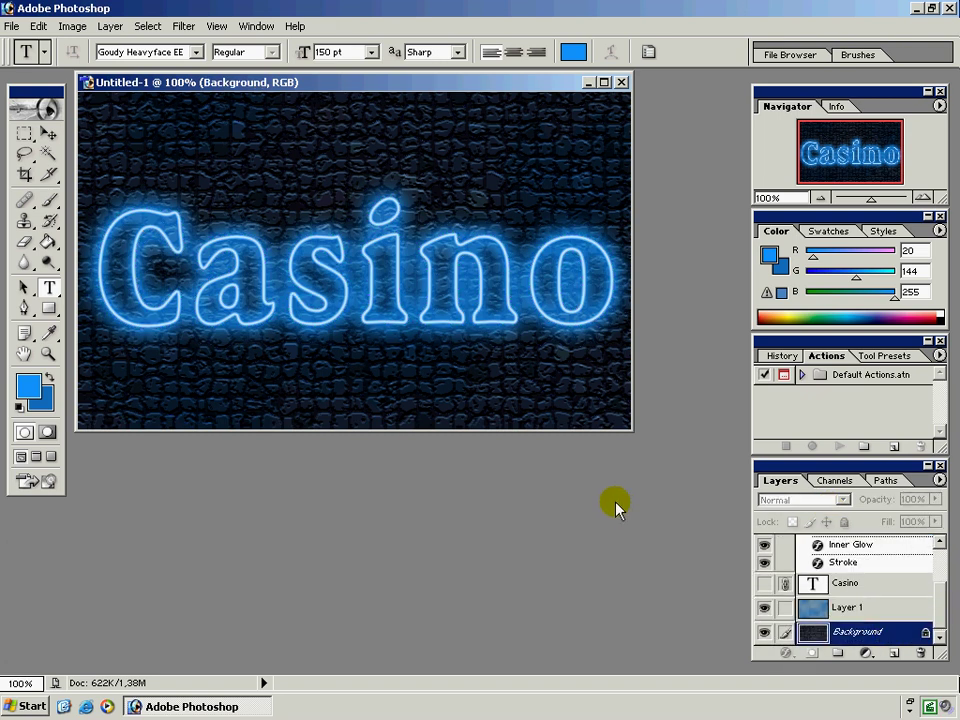